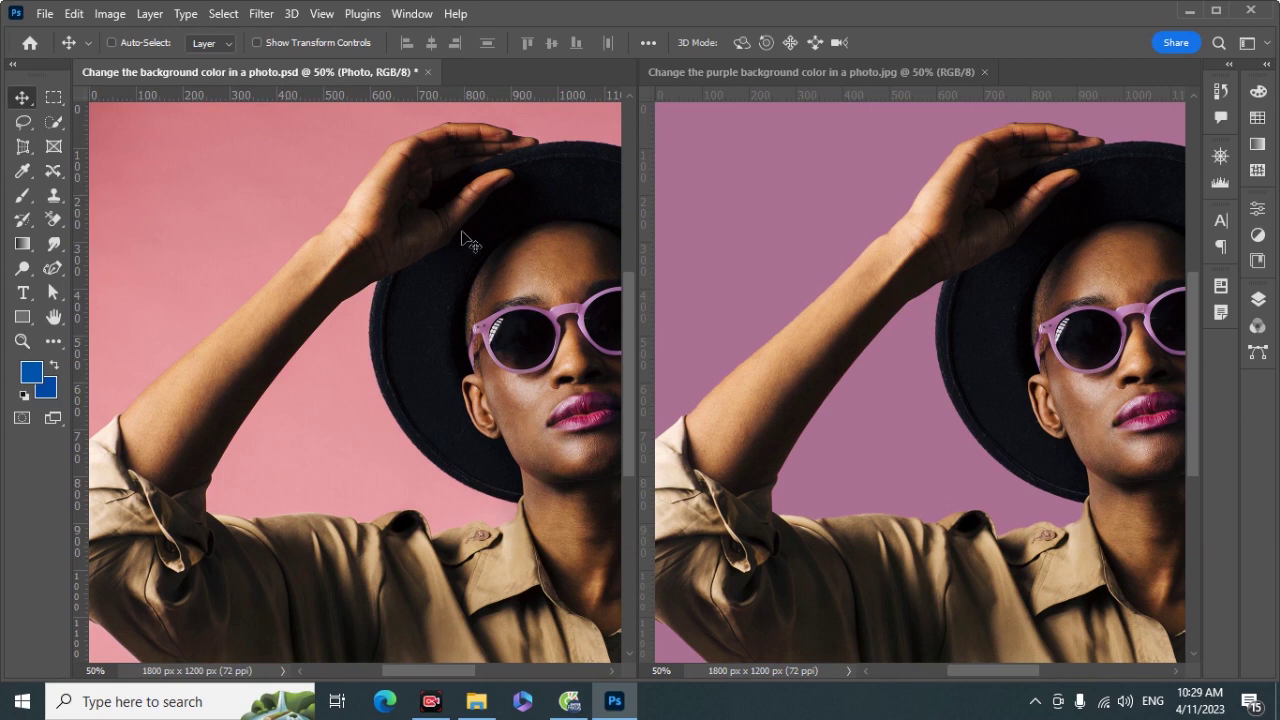
# Consolidate all documents into tabs and show a narrowed Layers panel beside the portrait
pyautogui.click(412, 14)
pyautogui.moveTo(520, 28)
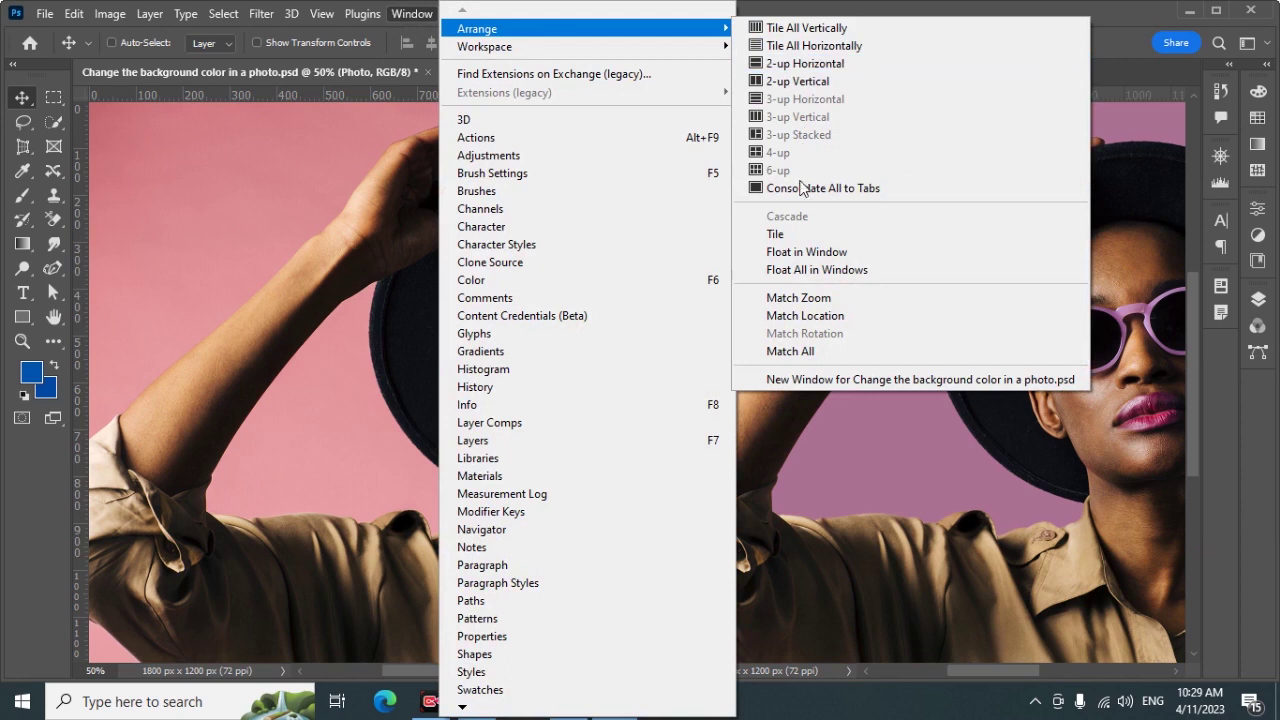
pyautogui.click(795, 189)
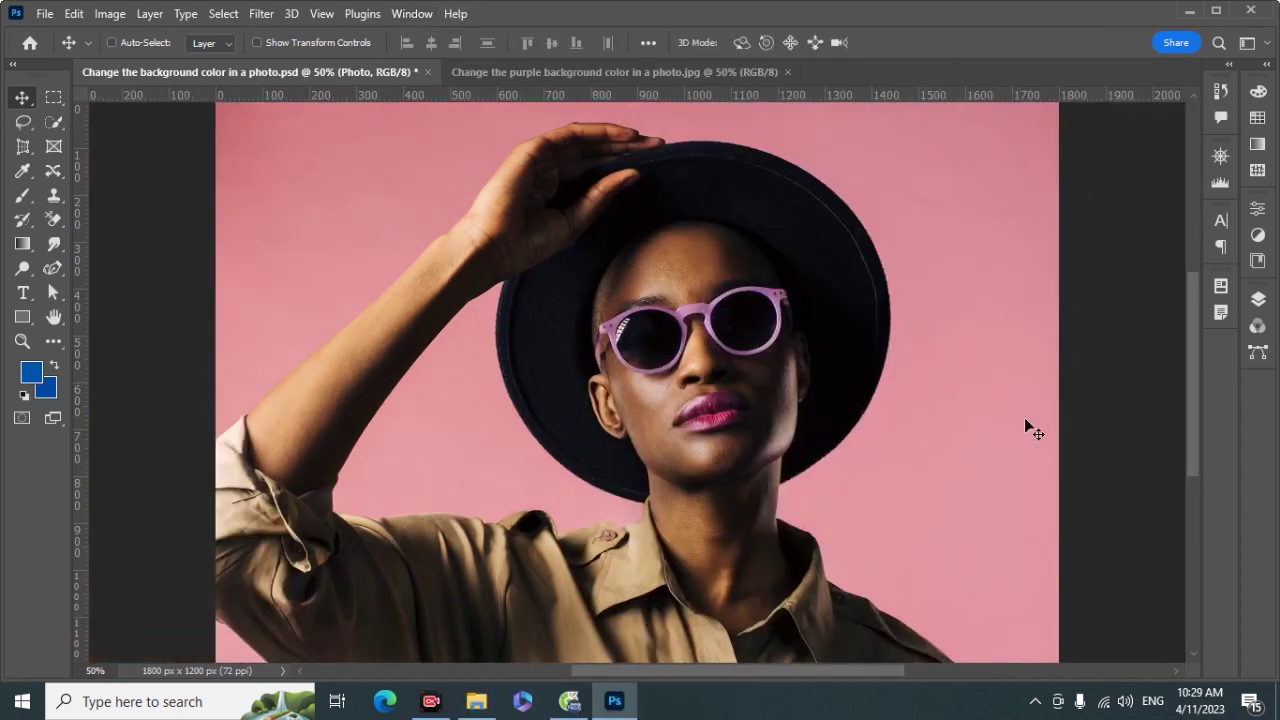
pyautogui.click(1258, 300)
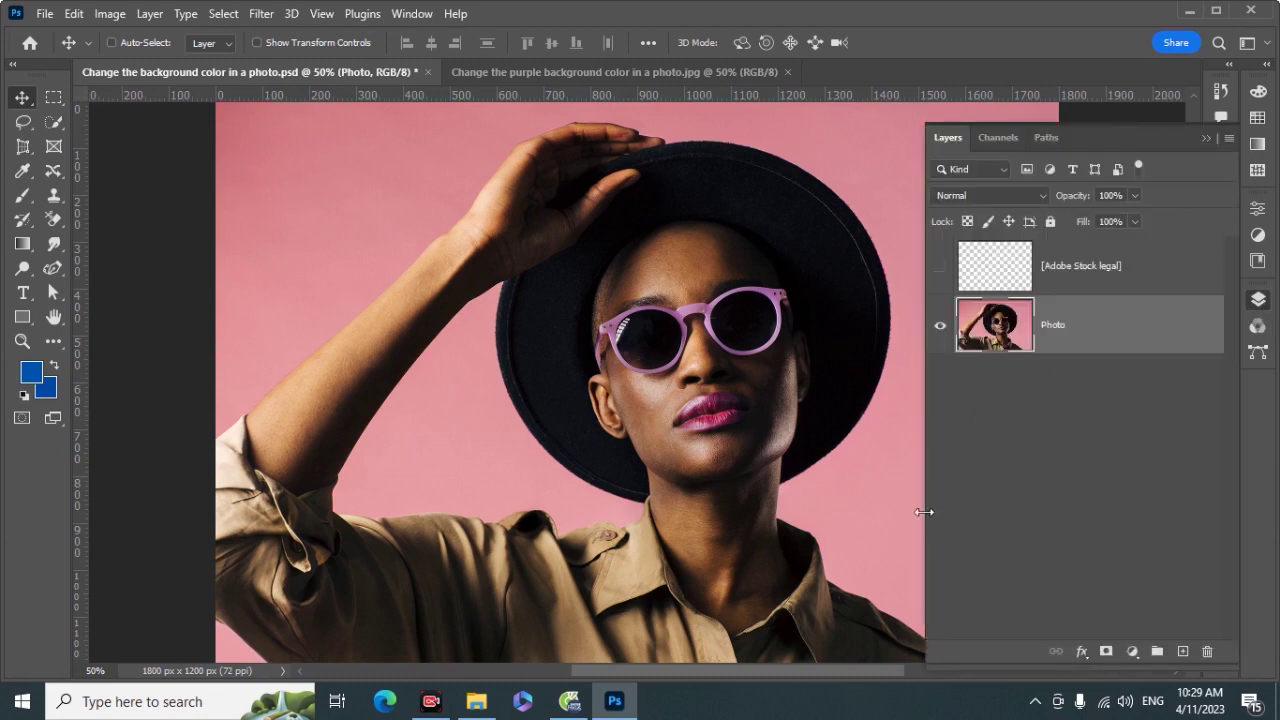
pyautogui.moveTo(924, 512); pyautogui.dragTo(1018, 510)
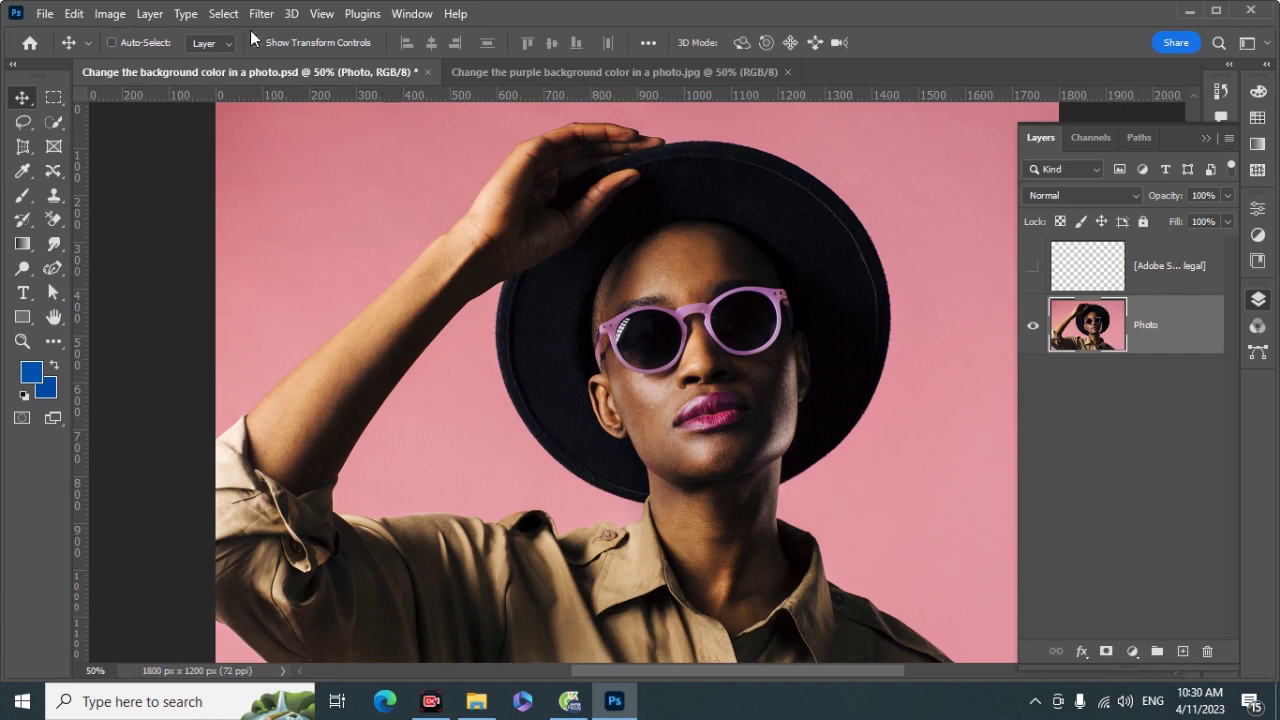
# Select the woman in the hat with Select Subject, then return to the Move tool
pyautogui.click(222, 14)
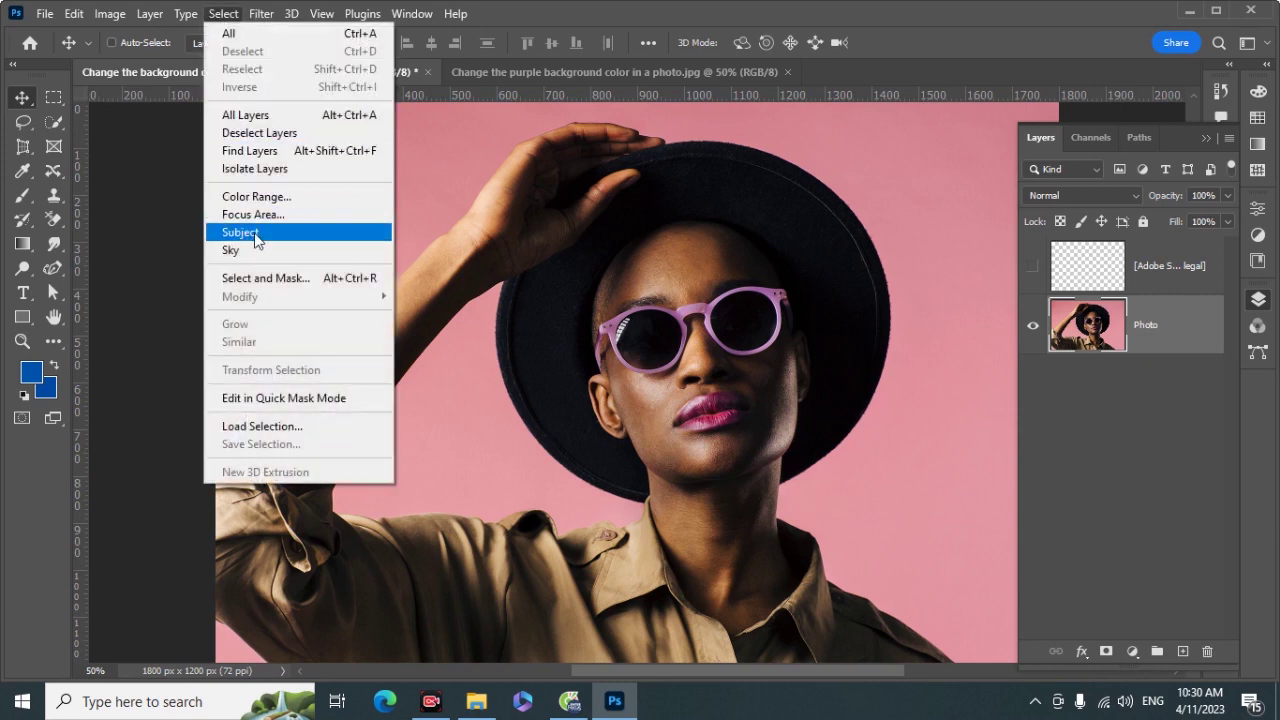
pyautogui.click(256, 236)
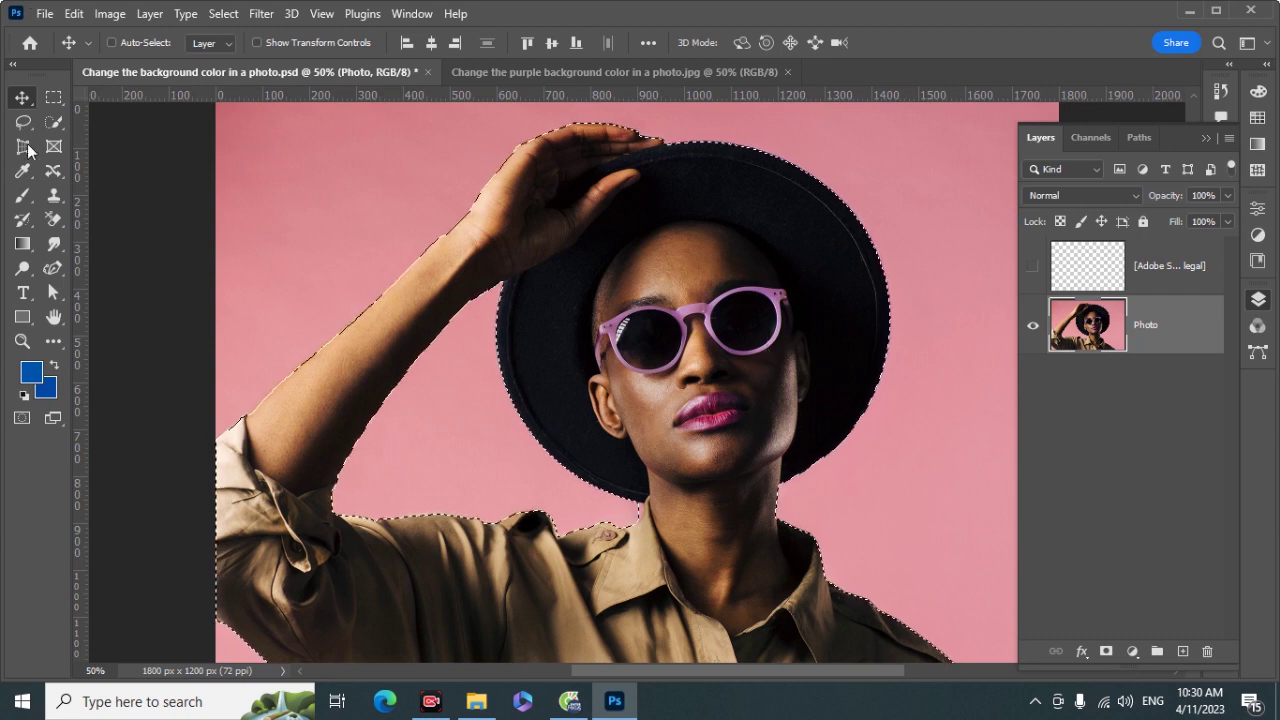
pyautogui.click(57, 123)
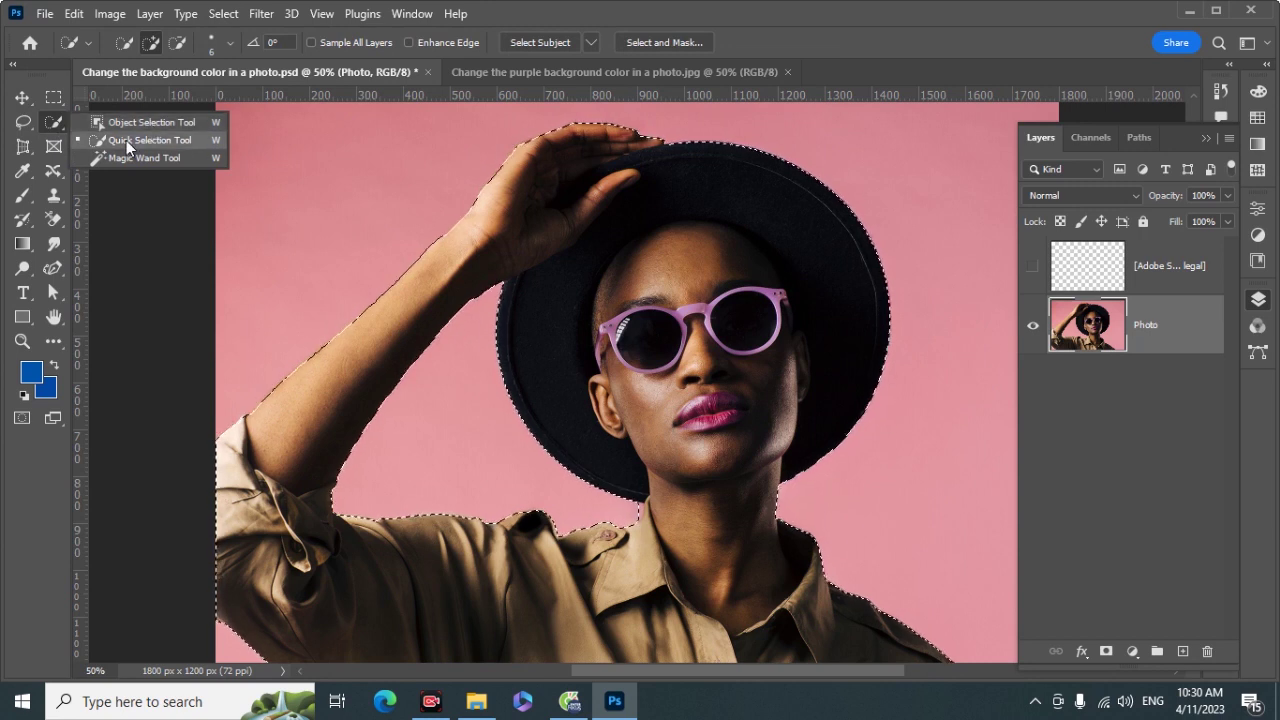
pyautogui.click(126, 140)
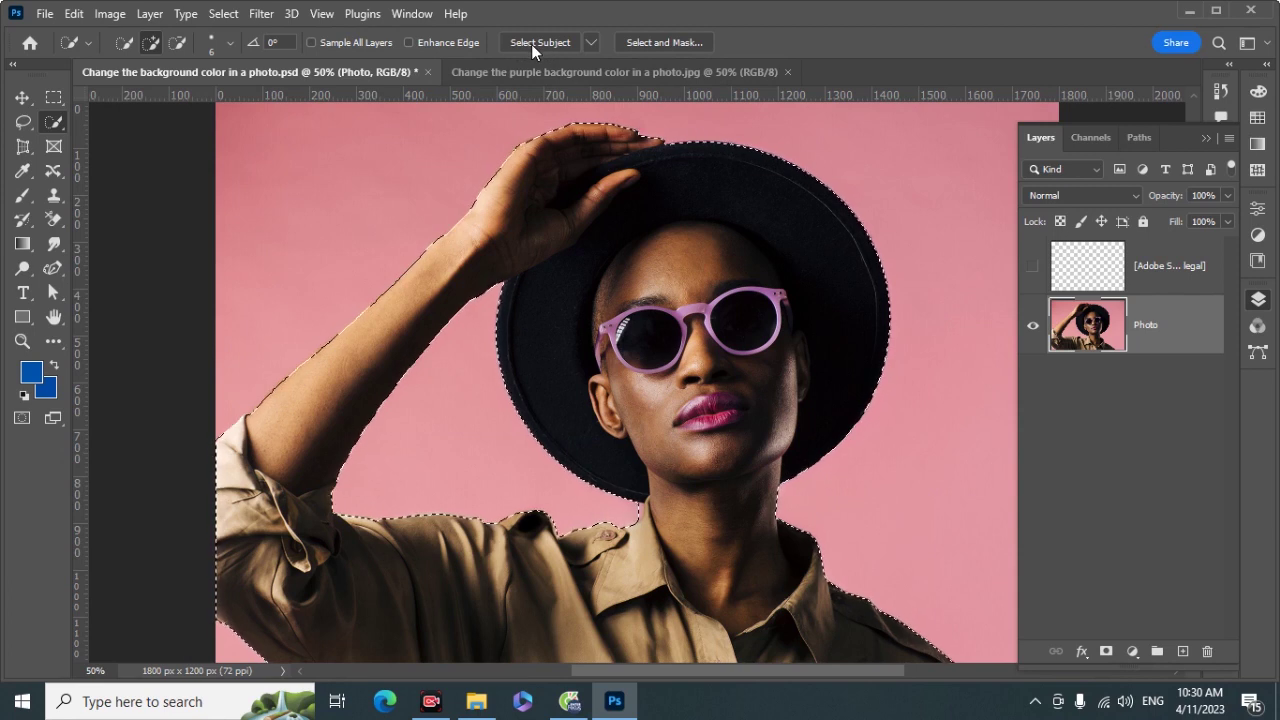
pyautogui.click(20, 98)
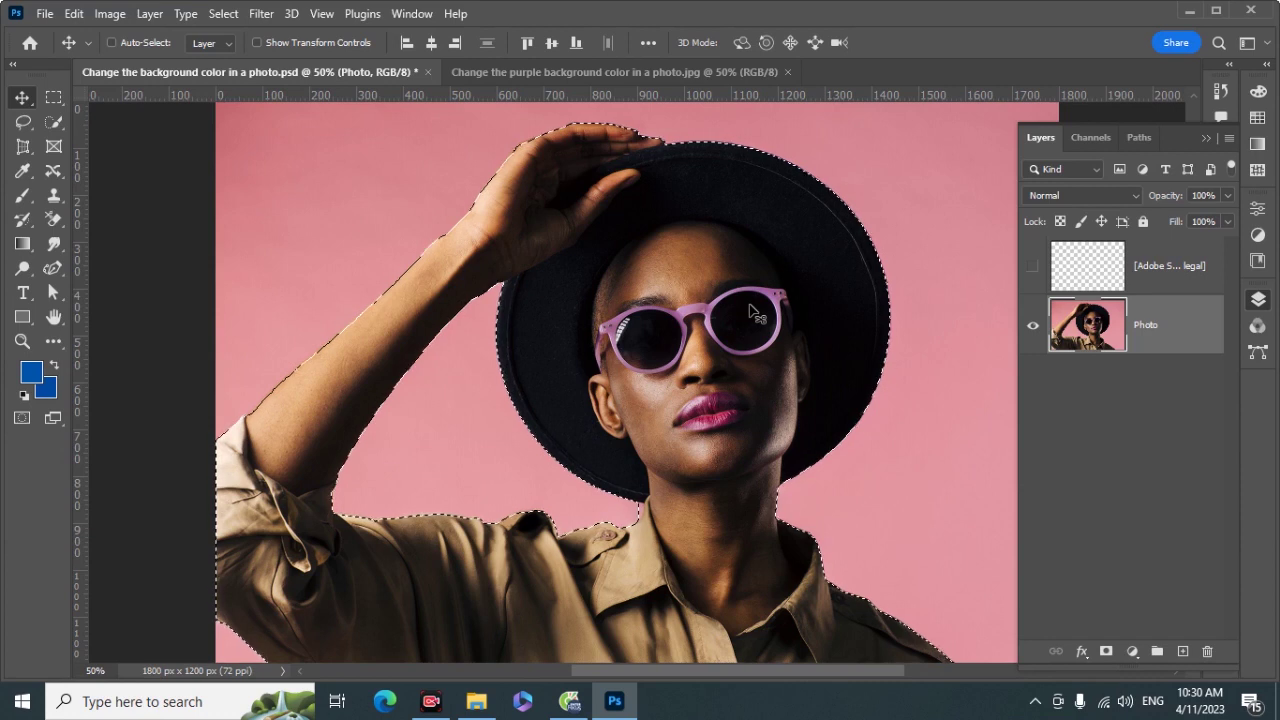
# Add a layer mask hiding the pink background on Photo, then disable it to compare
pyautogui.hotkey('ctrl', 'd')
pyautogui.click(1107, 652)
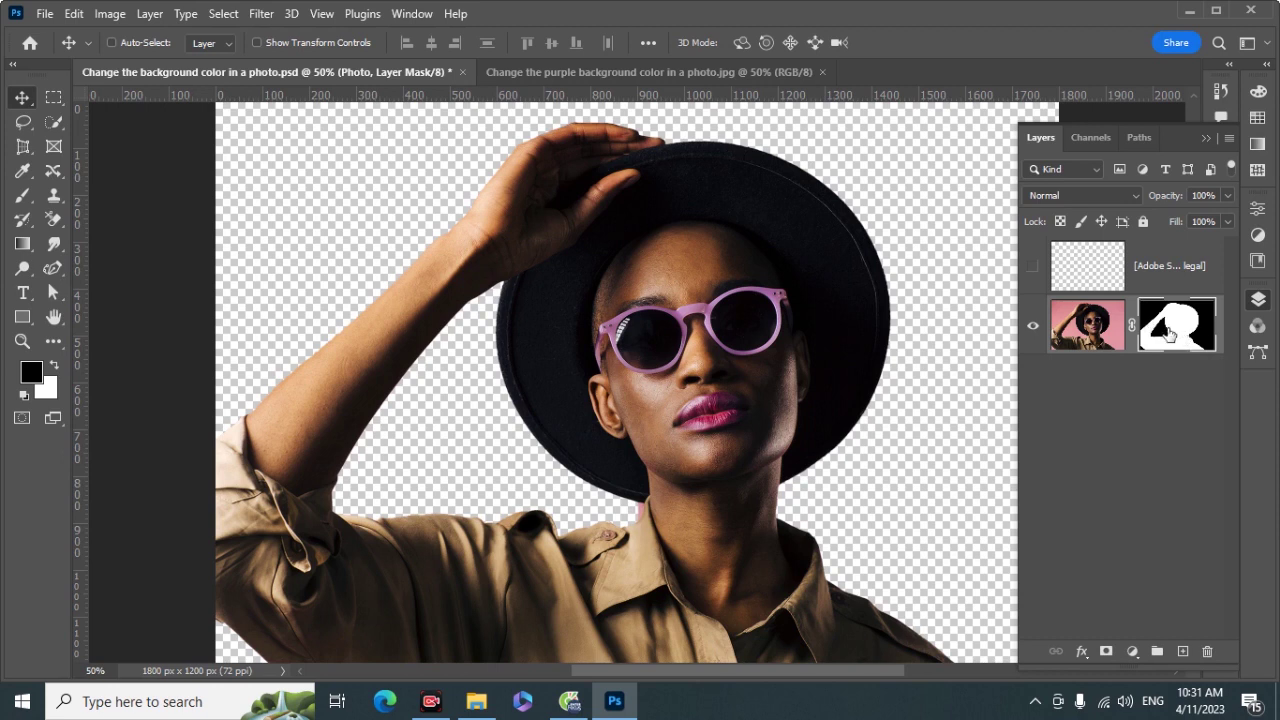
pyautogui.keyDown('shift'); pyautogui.click(1168, 333); pyautogui.keyUp('shift')
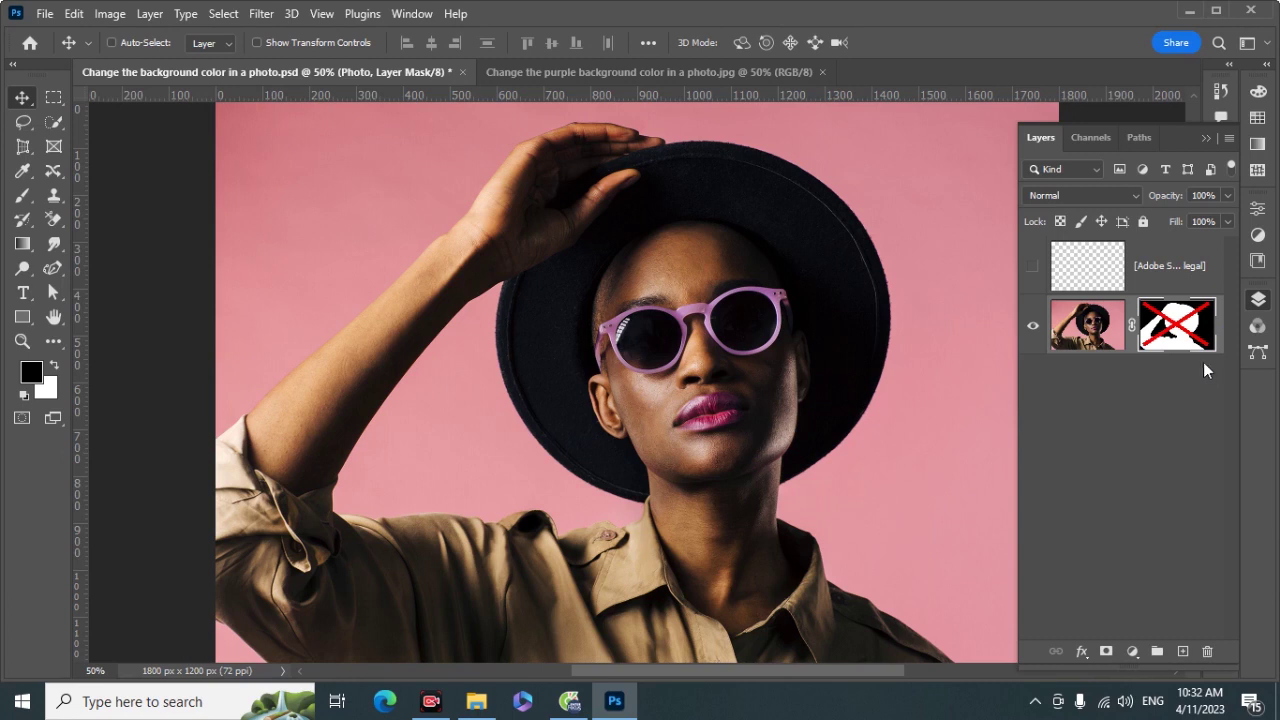
# Re-enable the background mask and add an empty Layer 1 above the photo
pyautogui.keyDown('shift'); pyautogui.click(1186, 333); pyautogui.keyUp('shift')
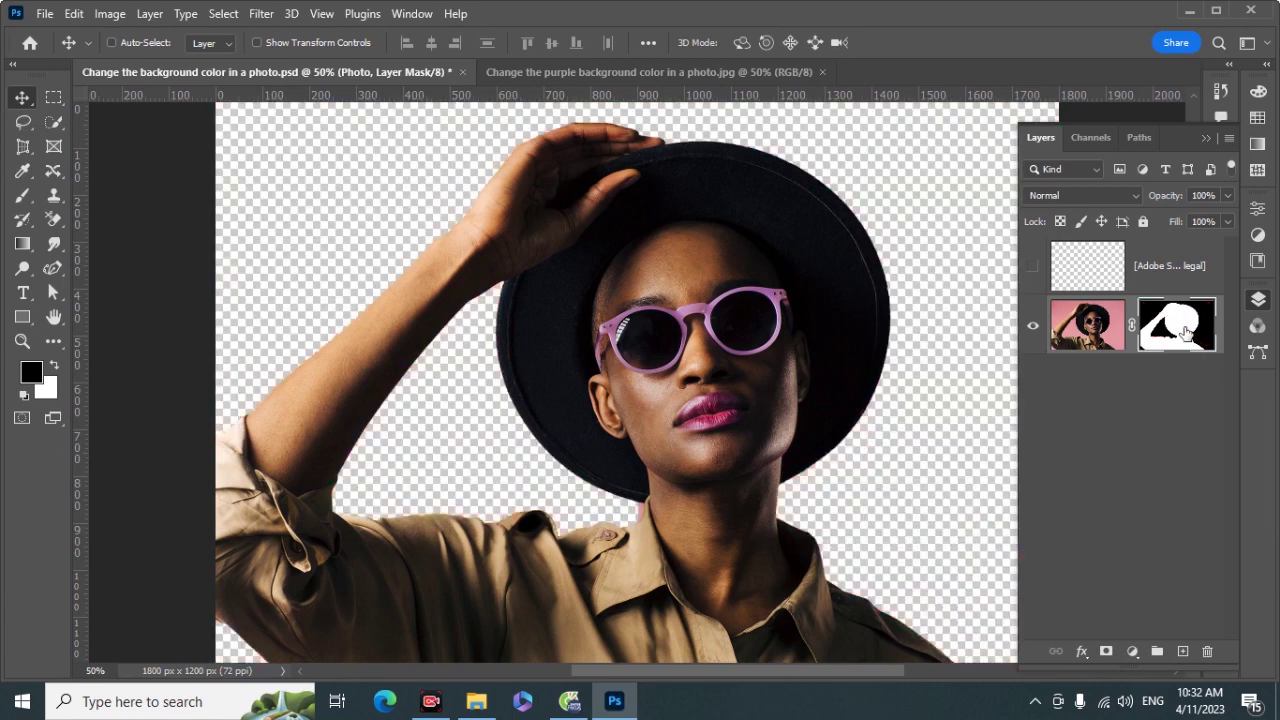
pyautogui.rightClick(1176, 343)
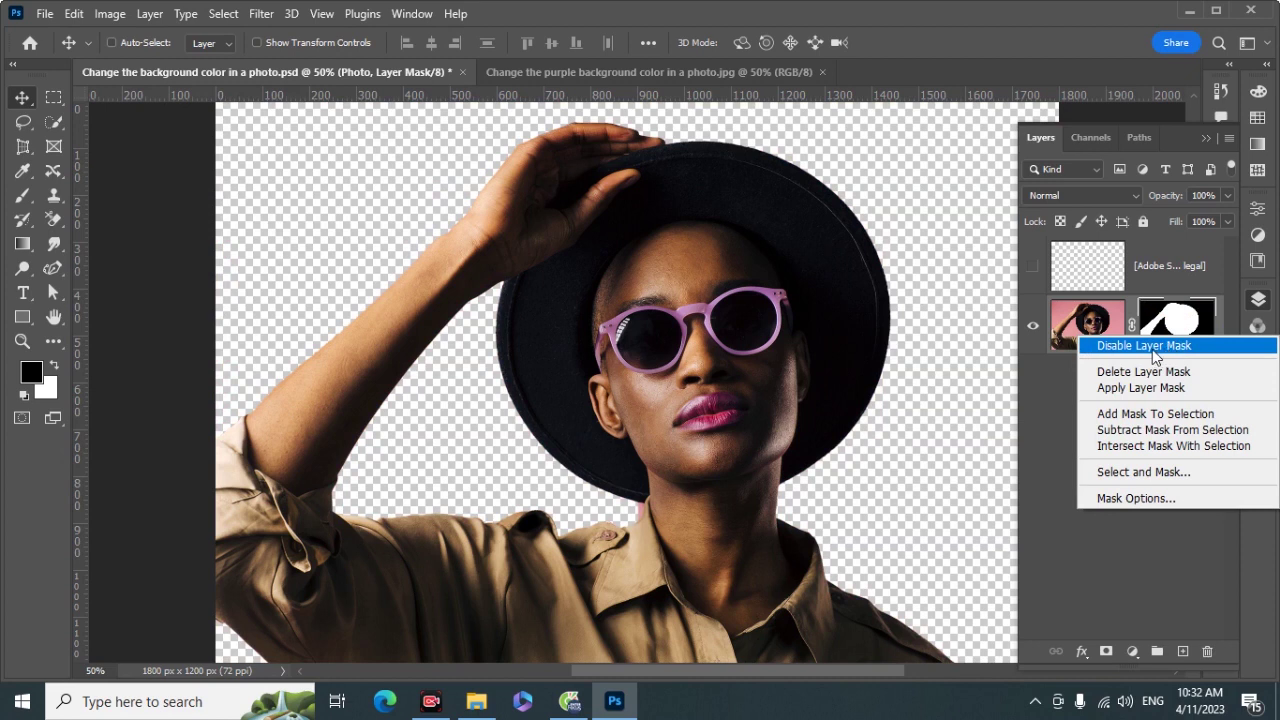
pyautogui.click(1165, 348)
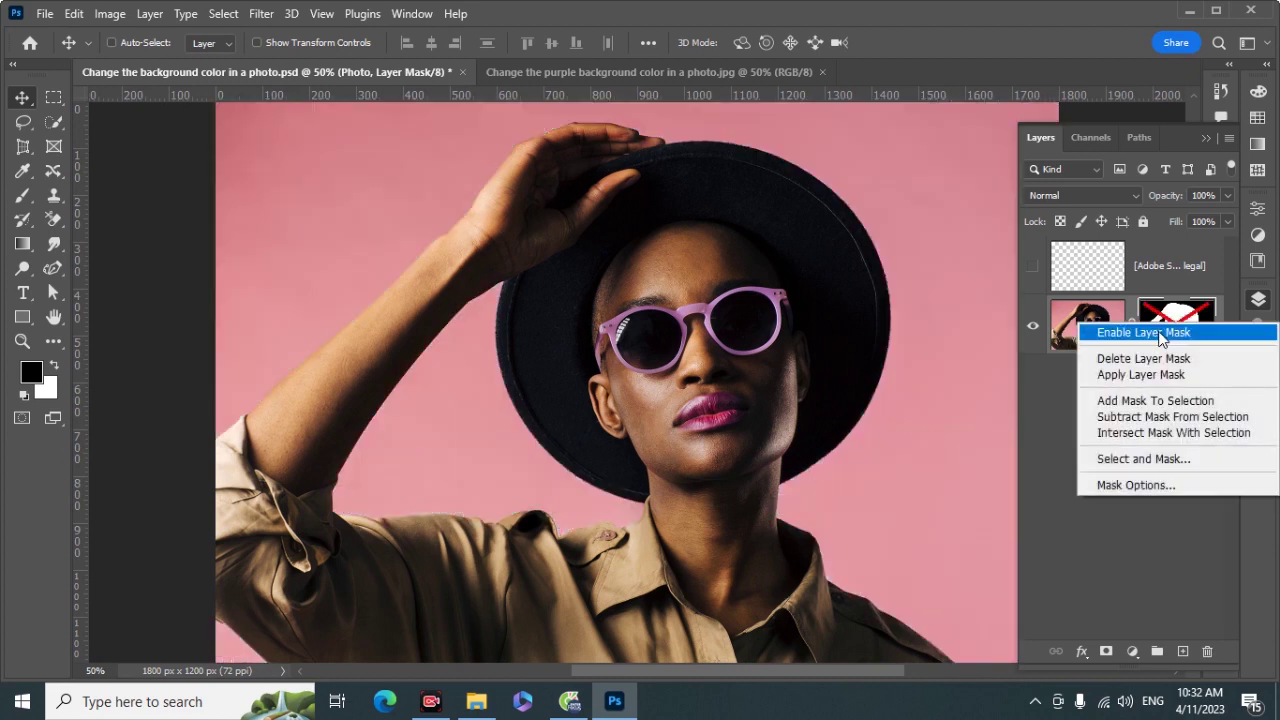
pyautogui.click(1140, 332)
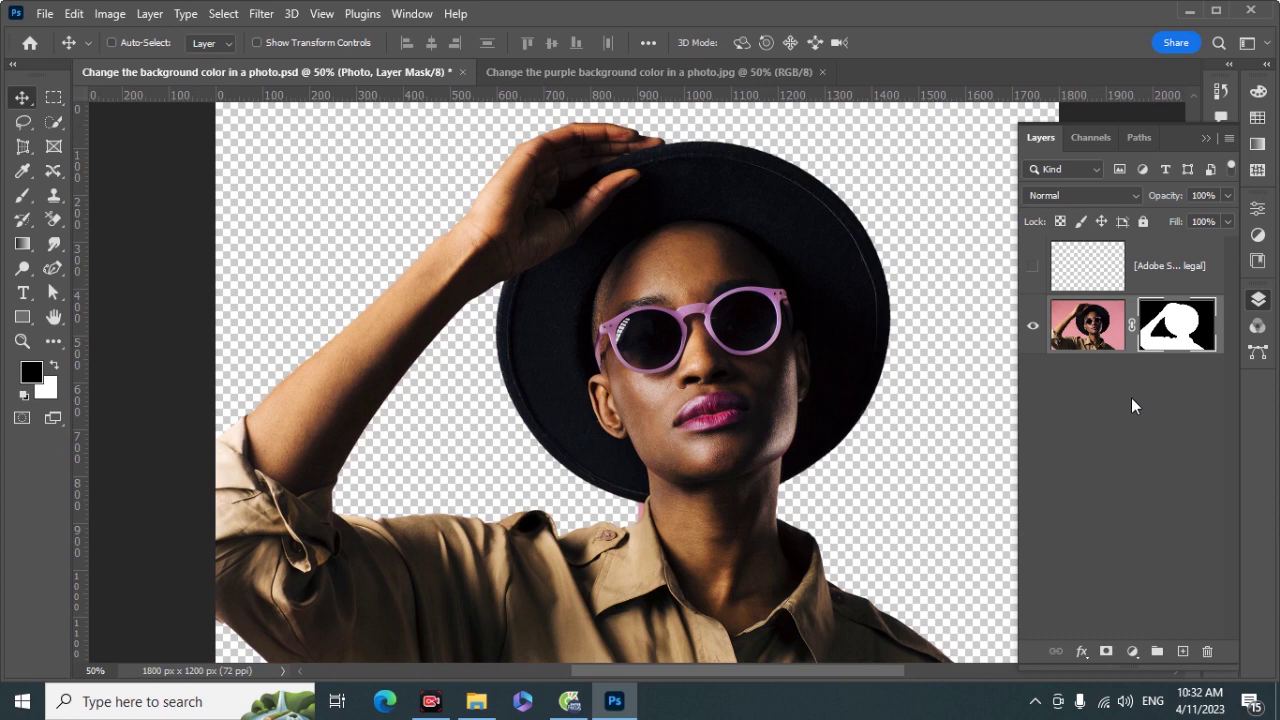
pyautogui.click(1182, 651)
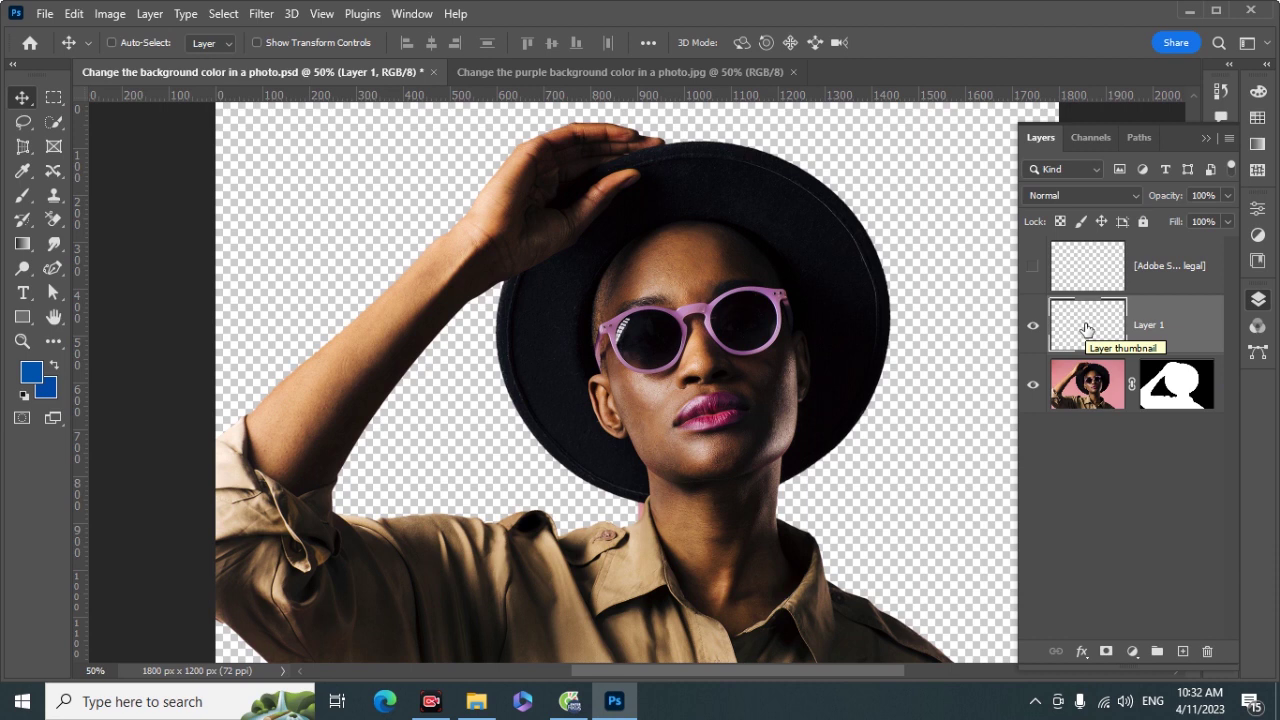
# Fill Layer 1 with a mauve-pink colour sampled from the sunglasses frame
pyautogui.hotkey('shift', 'F5')
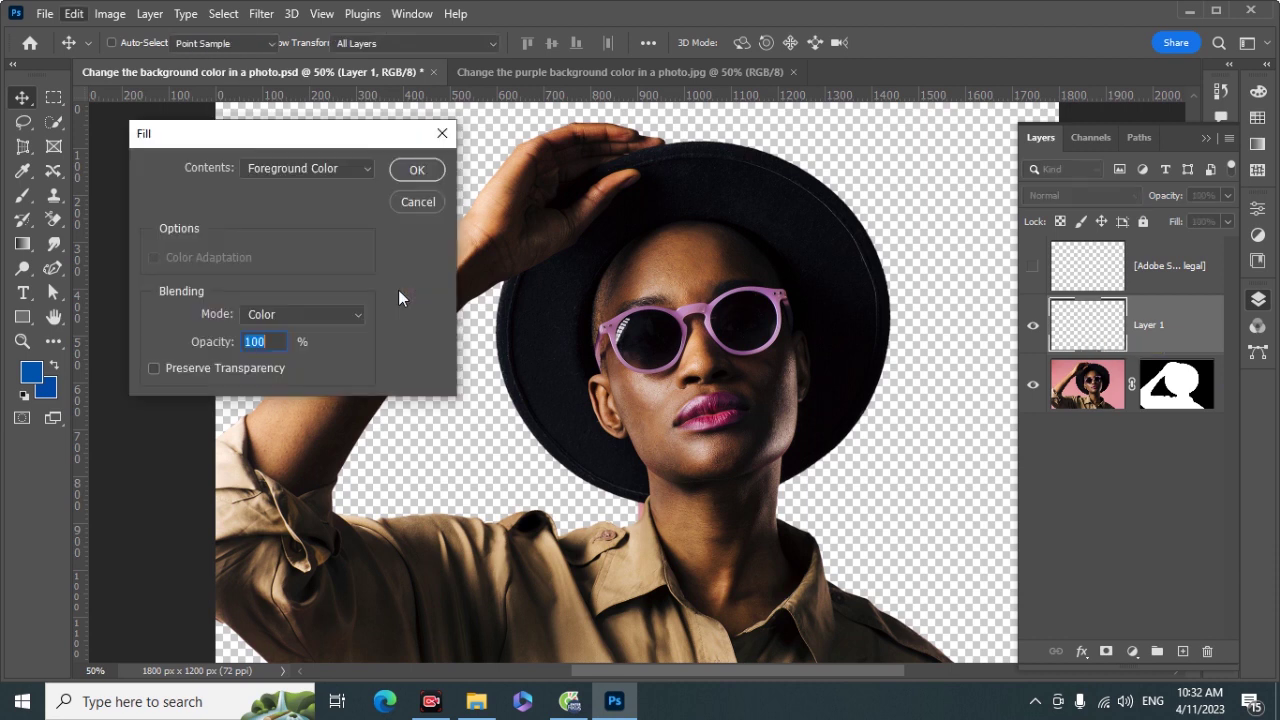
pyautogui.click(365, 170)
pyautogui.click(277, 218)
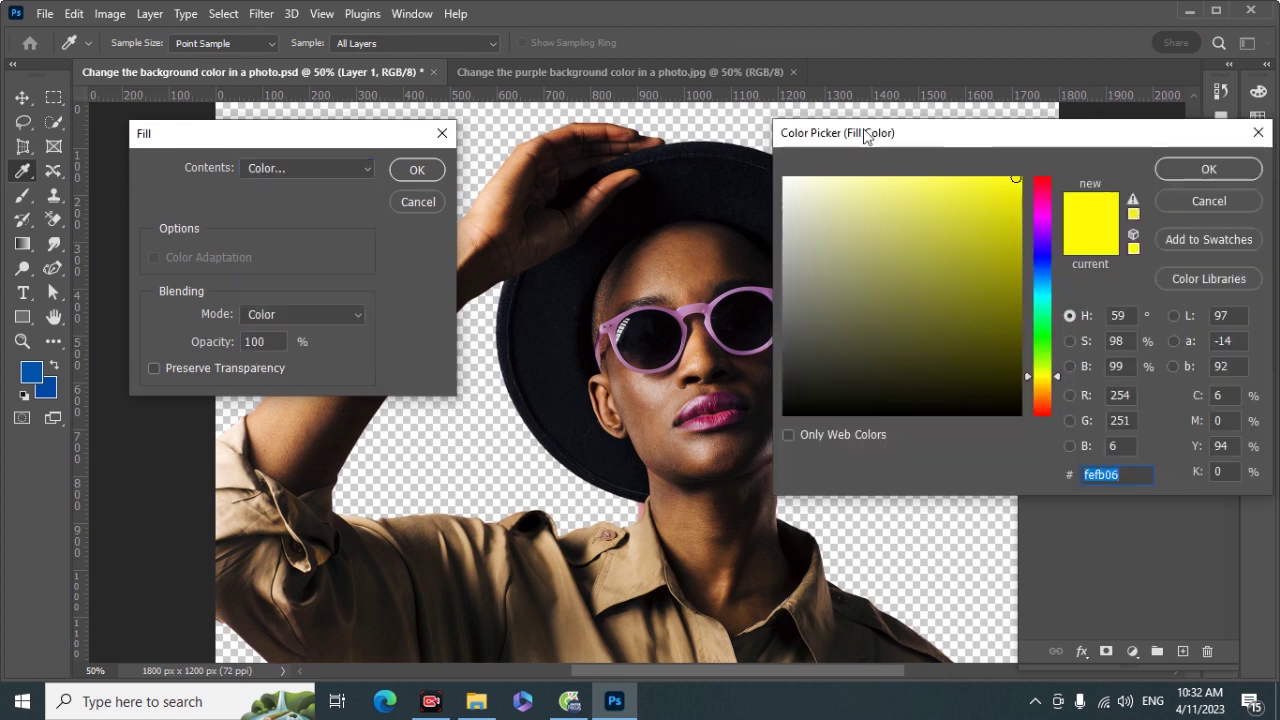
pyautogui.moveTo(890, 137); pyautogui.dragTo(1075, 137)
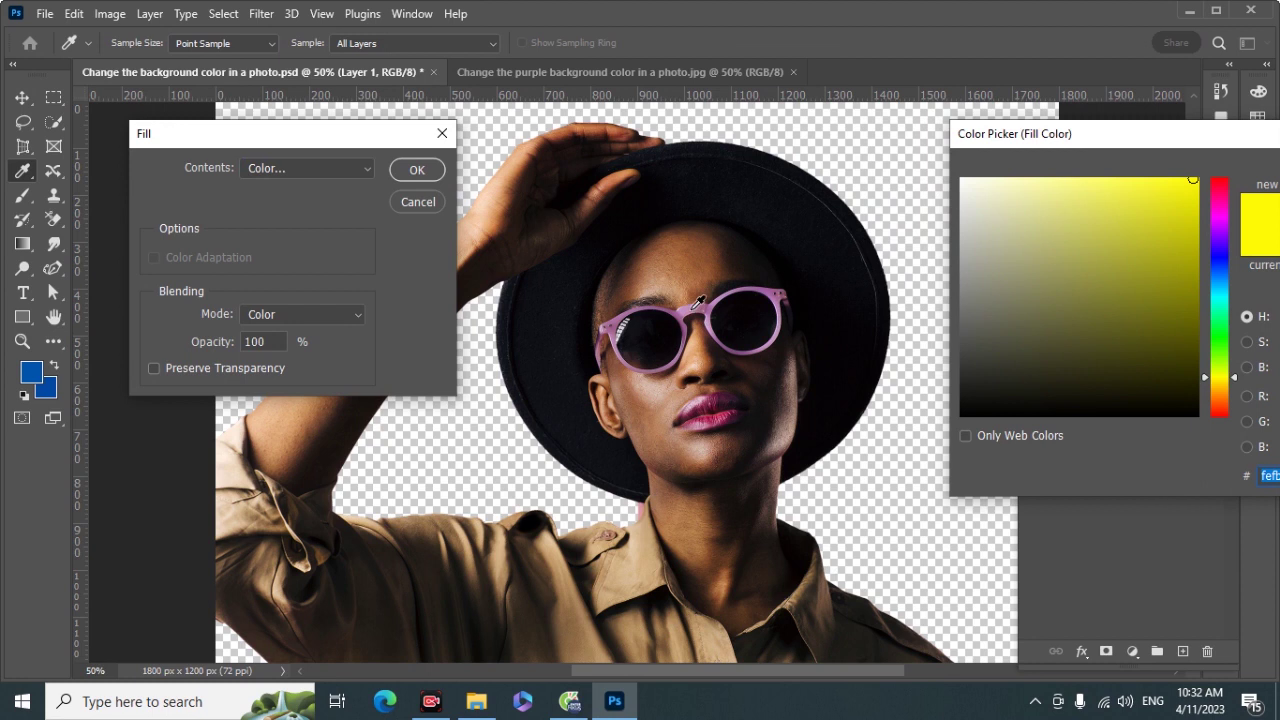
pyautogui.click(698, 302)
pyautogui.moveTo(1040, 135); pyautogui.dragTo(847, 138)
pyautogui.click(1184, 173)
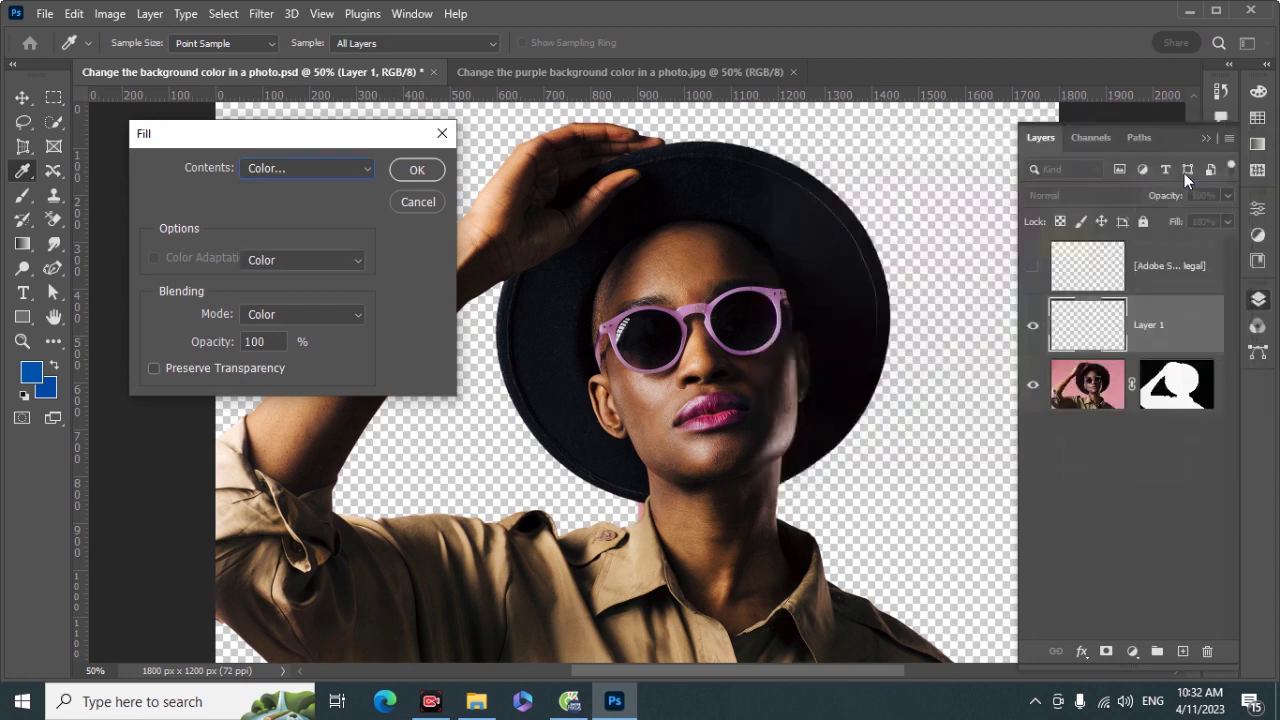
pyautogui.click(417, 169)
pyautogui.press('v')
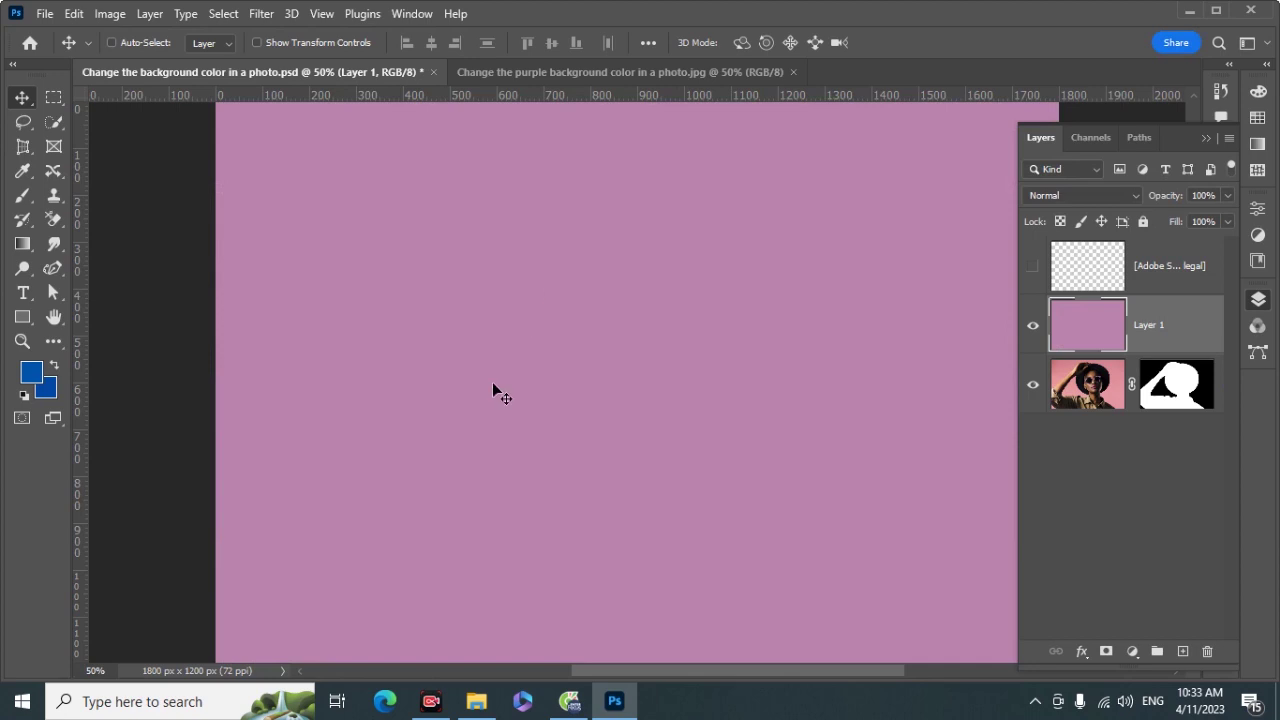
# Move the pink Layer 1 beneath the photo, then delete it
pyautogui.moveTo(1200, 335)
pyautogui.mouseDown()
pyautogui.moveTo(1203, 417)
pyautogui.moveTo(1177, 442)
pyautogui.mouseUp()
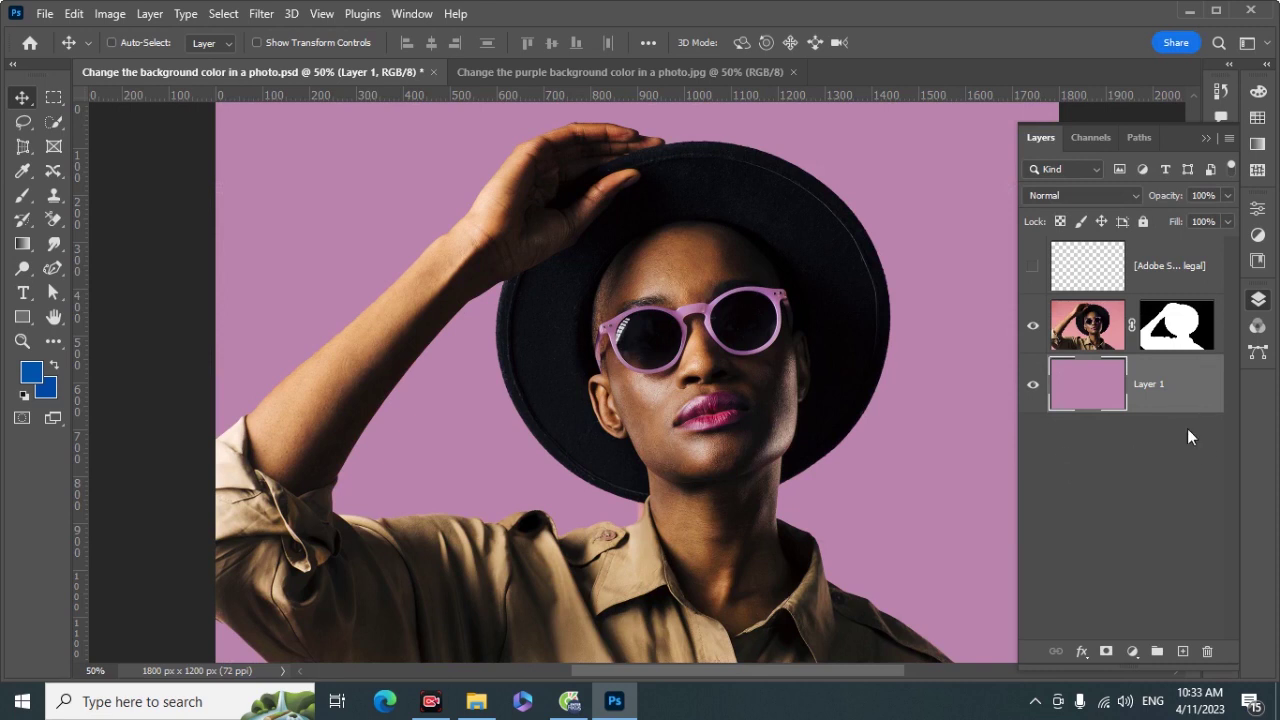
pyautogui.moveTo(1182, 403); pyautogui.dragTo(1207, 651)
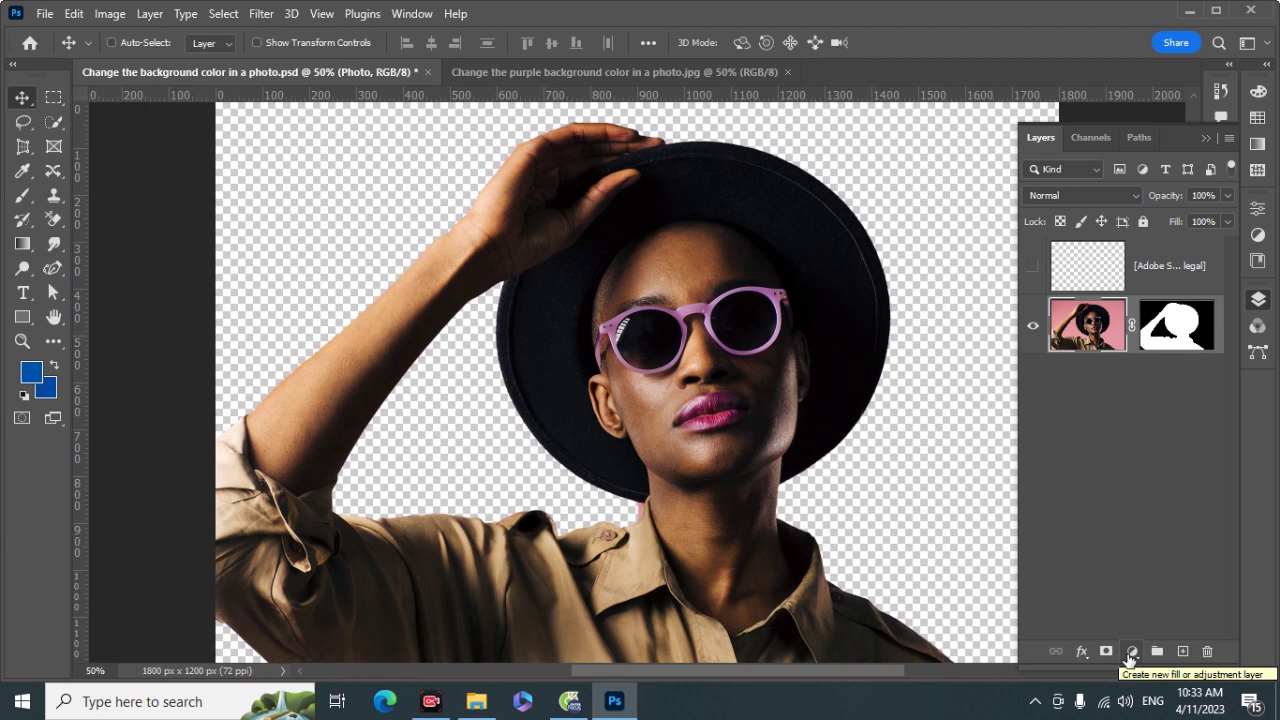
# Add a Solid Color fill layer in blue #0054ac above the masked photo
pyautogui.click(1132, 653)
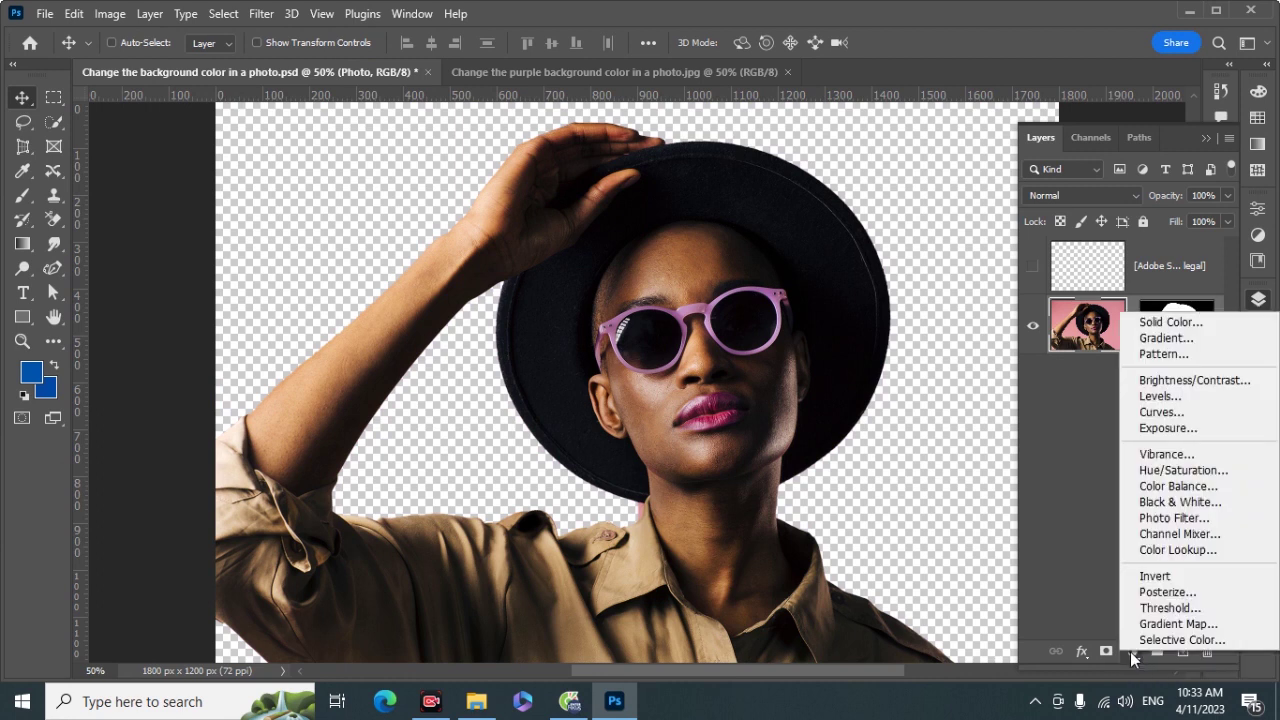
pyautogui.click(1113, 465)
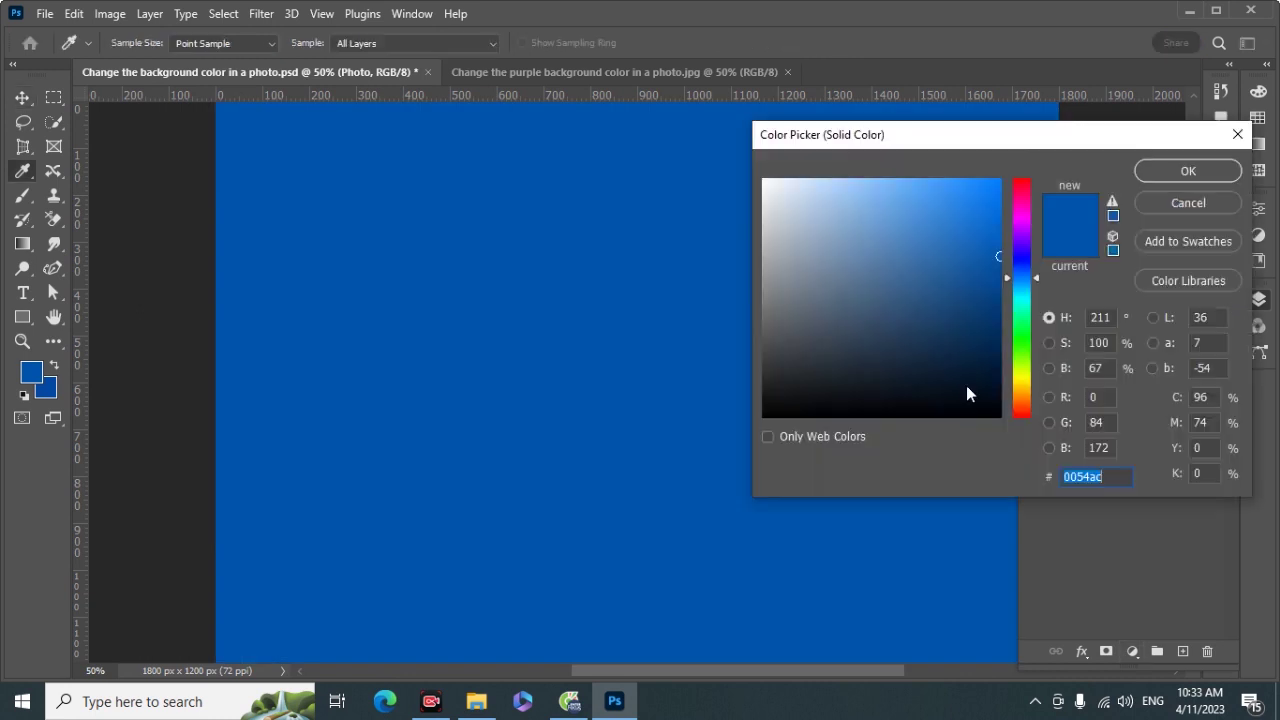
pyautogui.click(1181, 198)
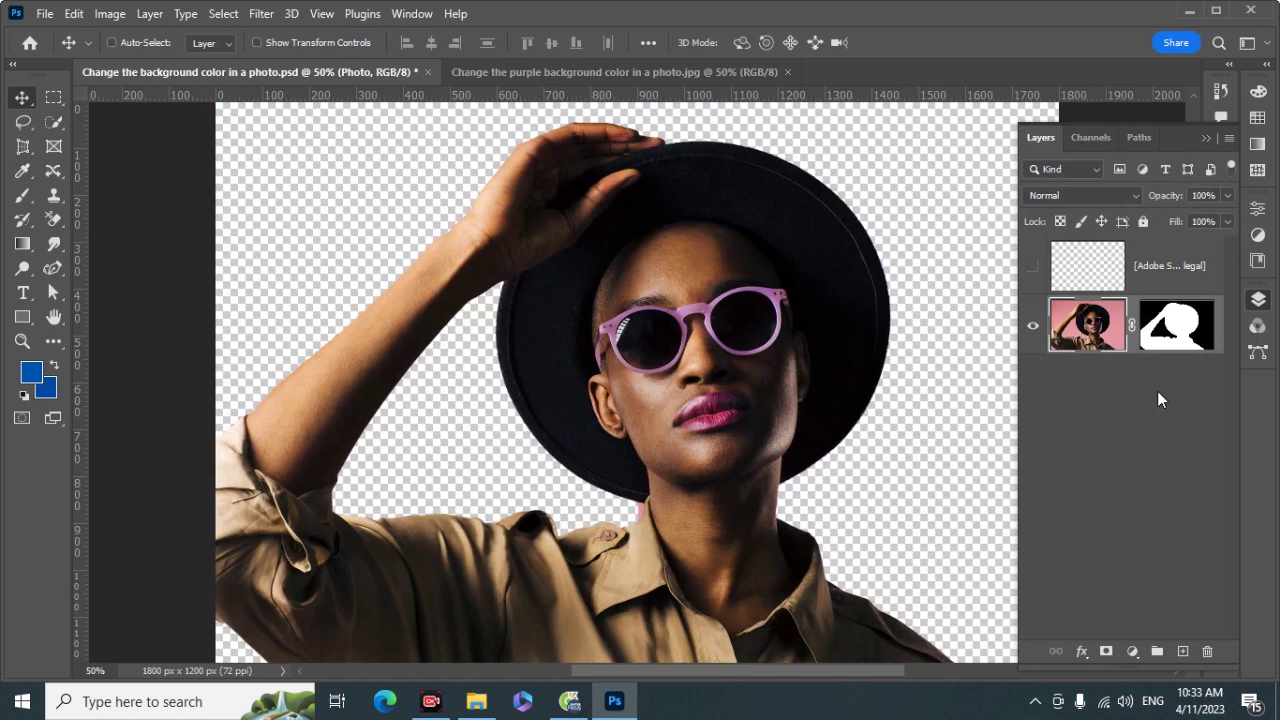
pyautogui.click(1132, 651)
pyautogui.click(1172, 326)
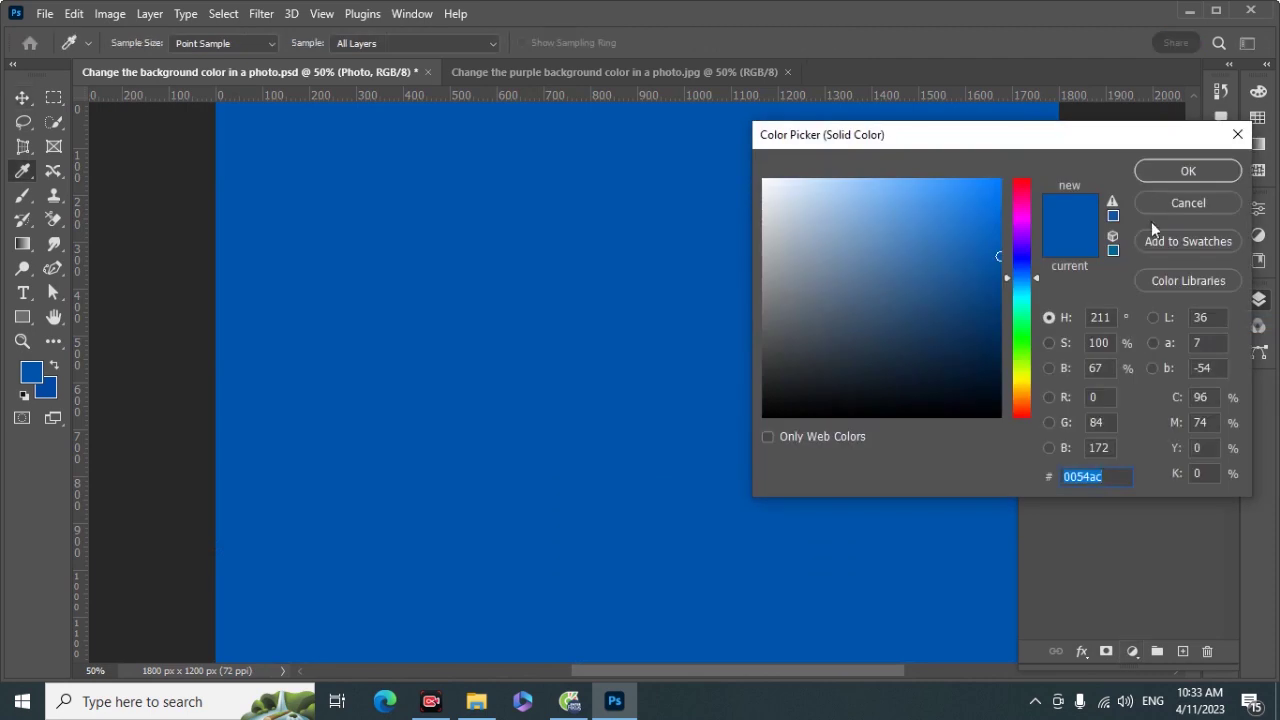
pyautogui.click(1175, 172)
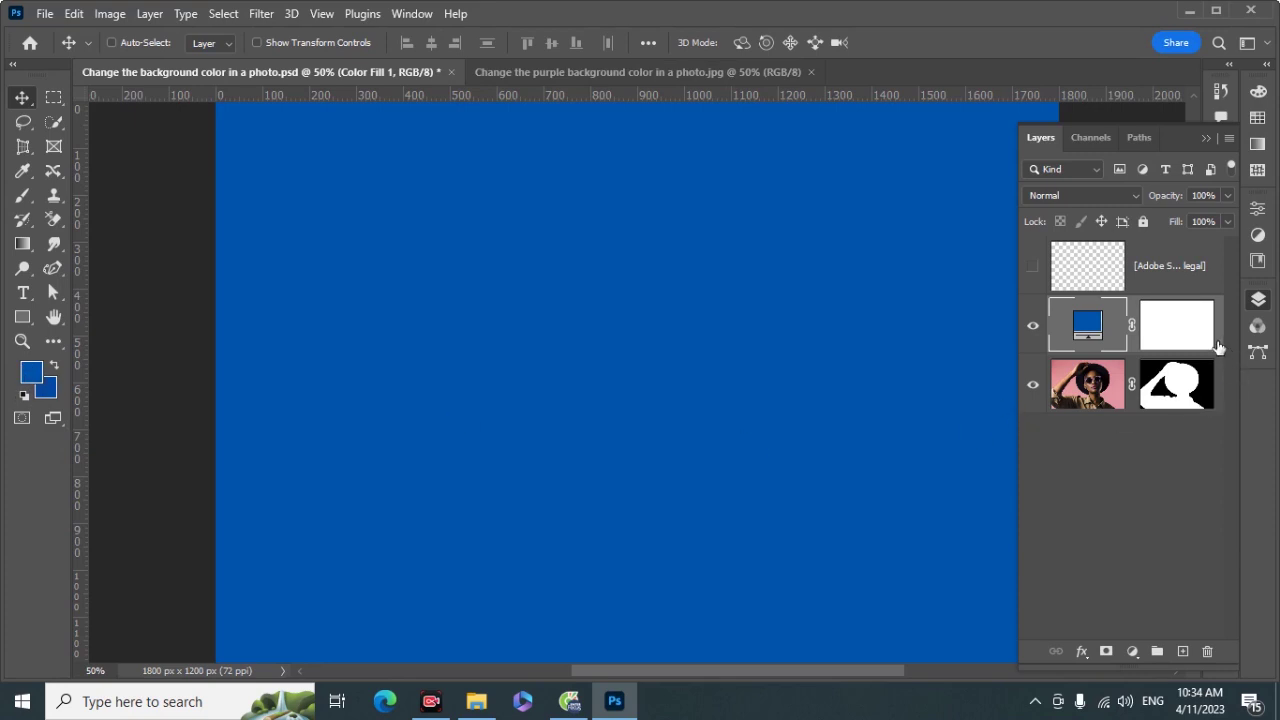
# Drag Color Fill 1 below the Photo layer so it forms a blue background
pyautogui.moveTo(1218, 347); pyautogui.dragTo(1222, 436)
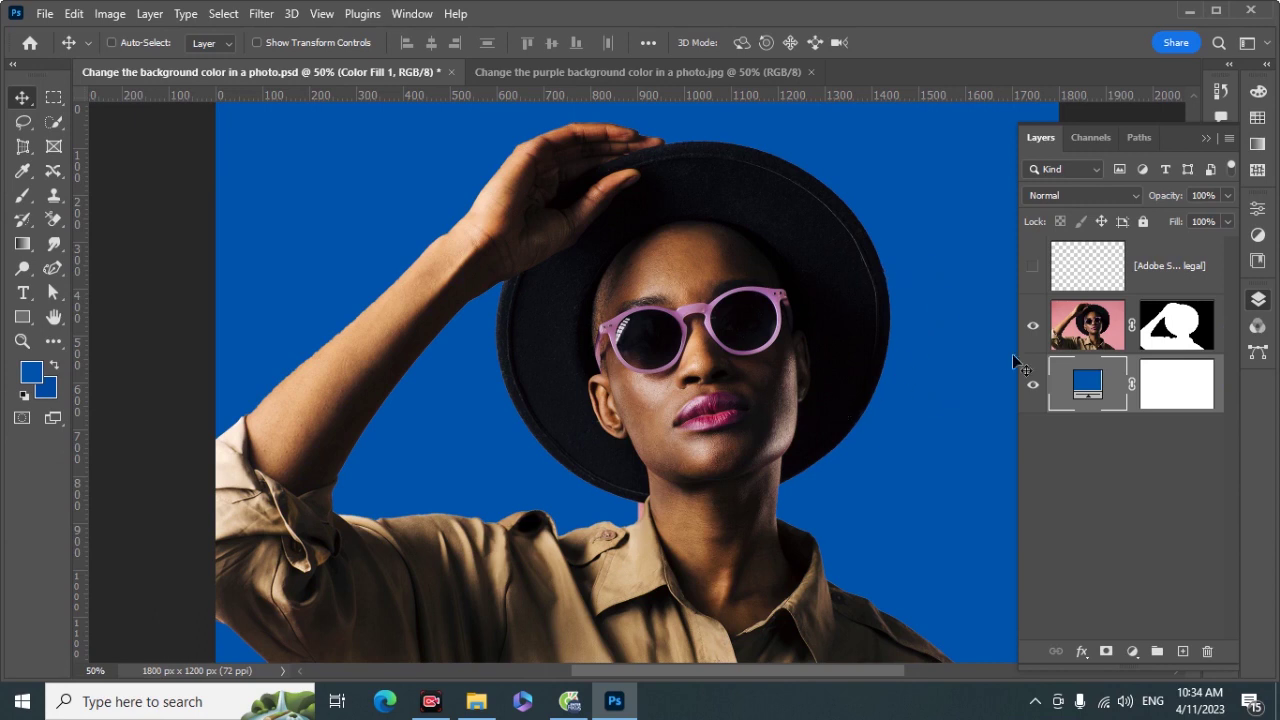
# Recolour Color Fill 1 to brown #a76d46 after sampling the glasses, lips and shirt
pyautogui.doubleClick(1086, 388)
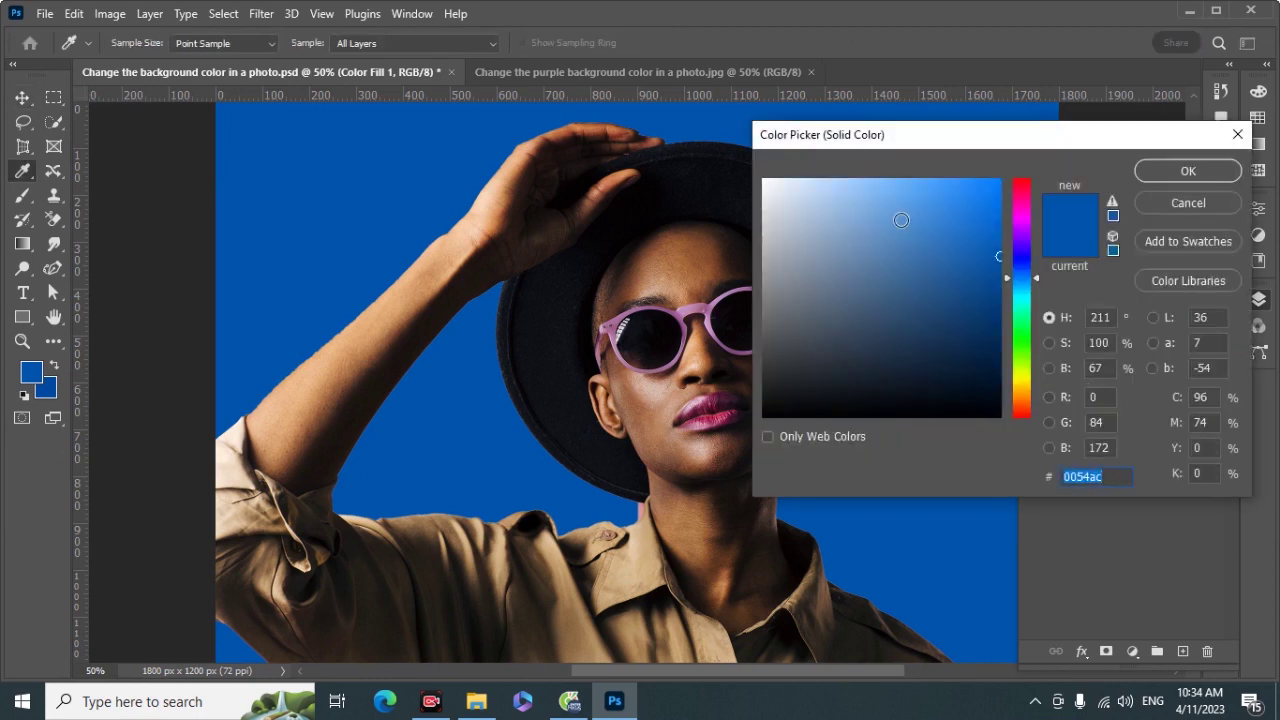
pyautogui.moveTo(934, 134); pyautogui.dragTo(1062, 134)
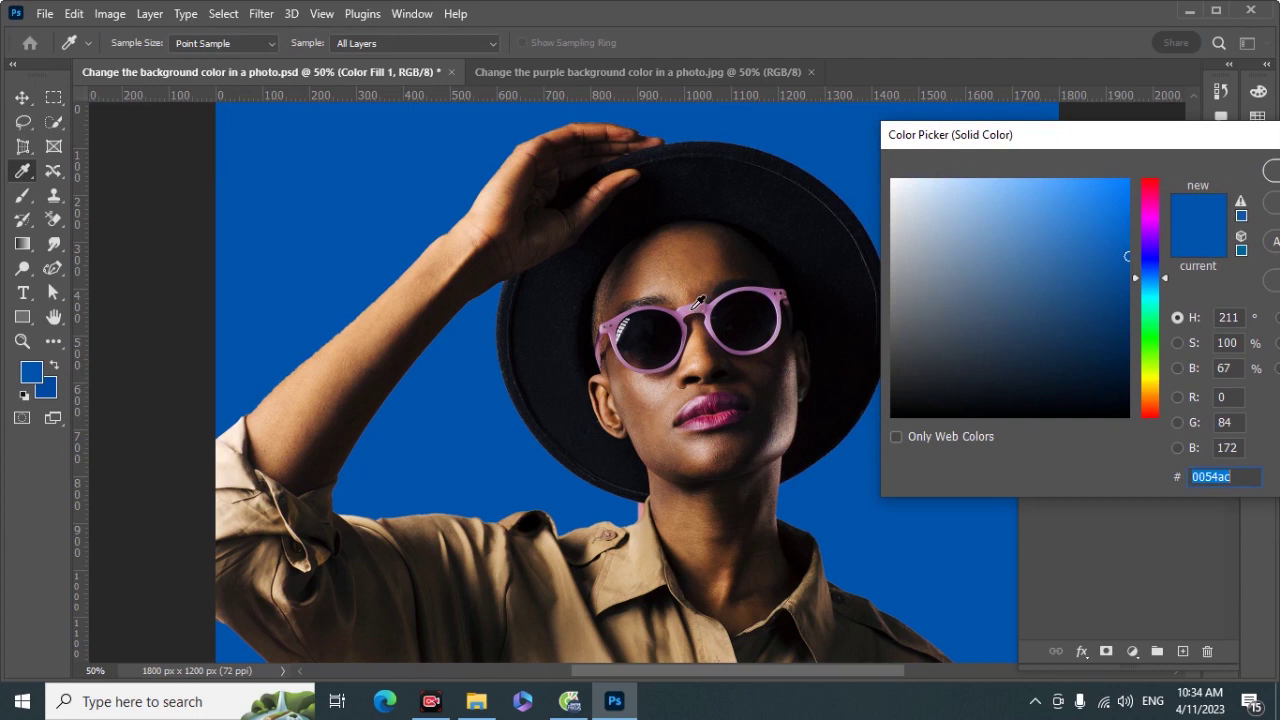
pyautogui.click(696, 304)
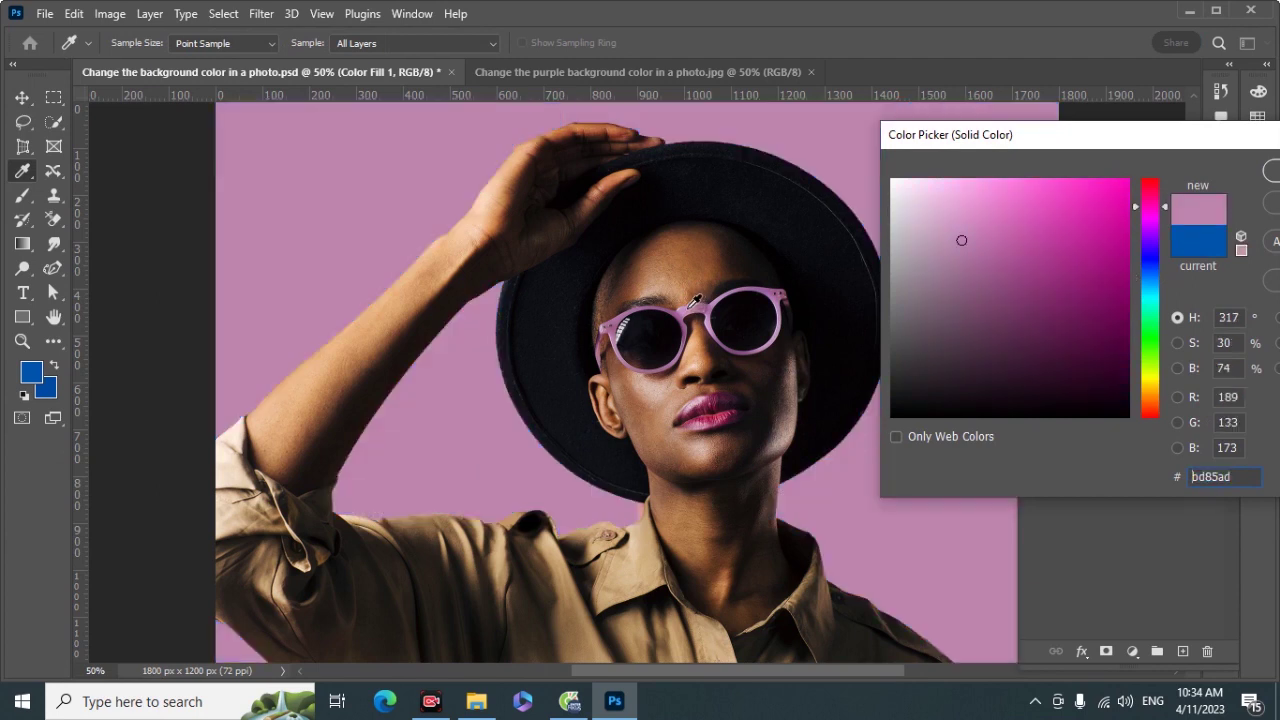
pyautogui.click(726, 413)
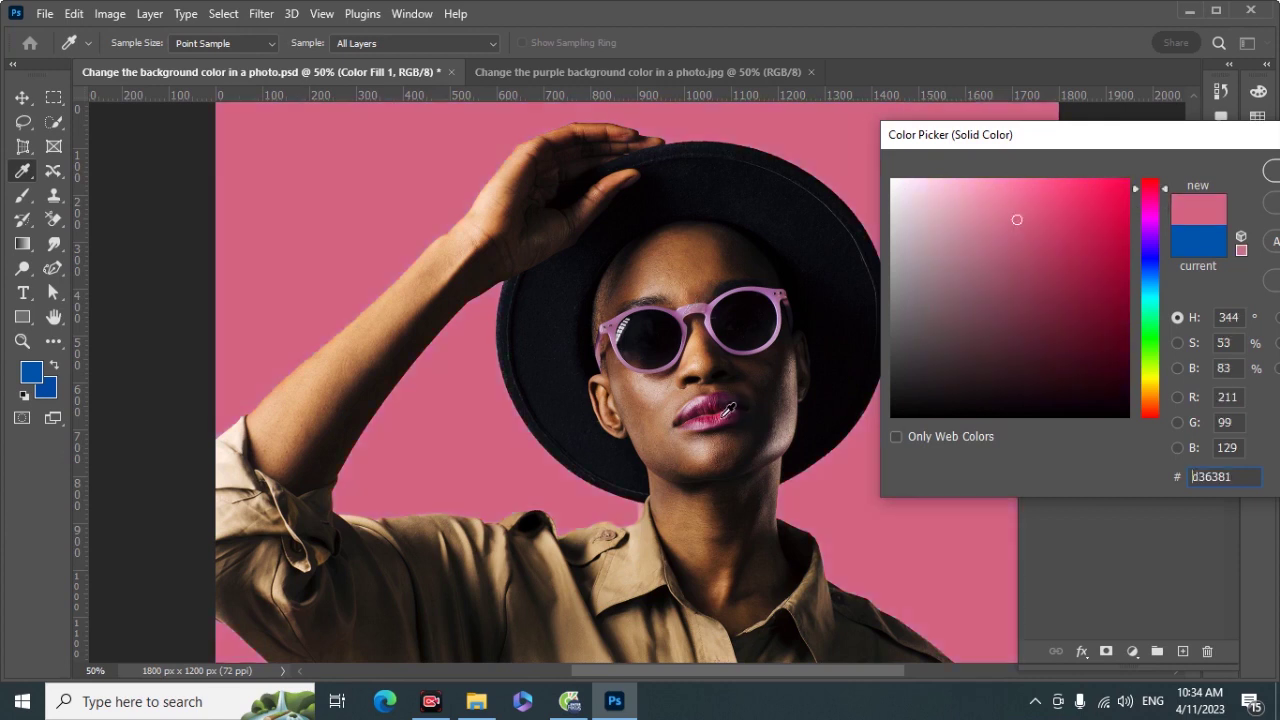
pyautogui.click(636, 566)
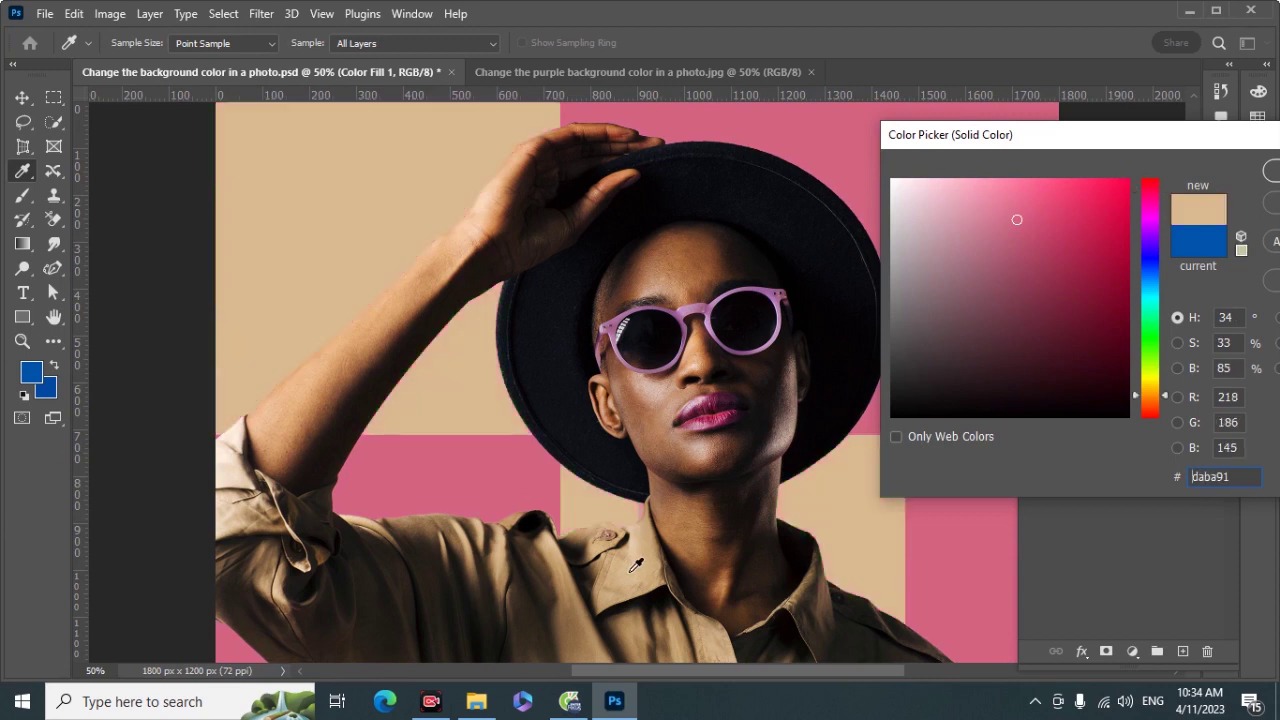
pyautogui.click(651, 418)
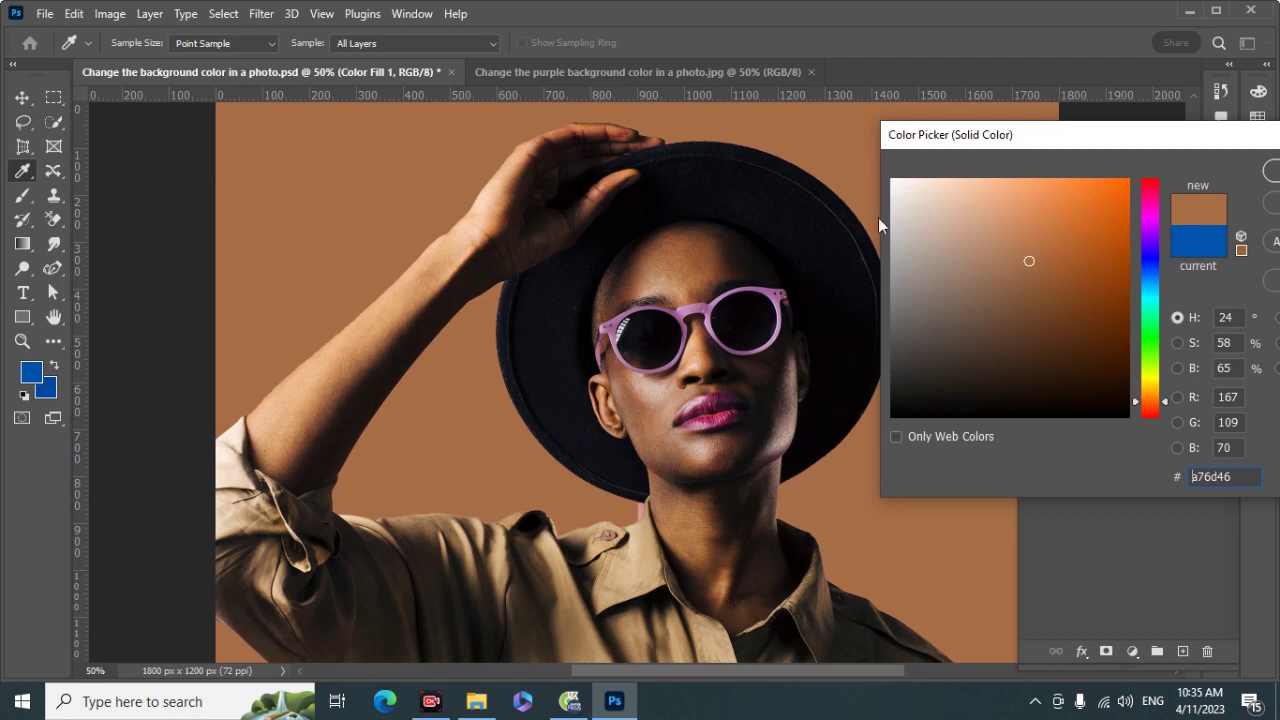
pyautogui.moveTo(962, 137); pyautogui.dragTo(836, 146)
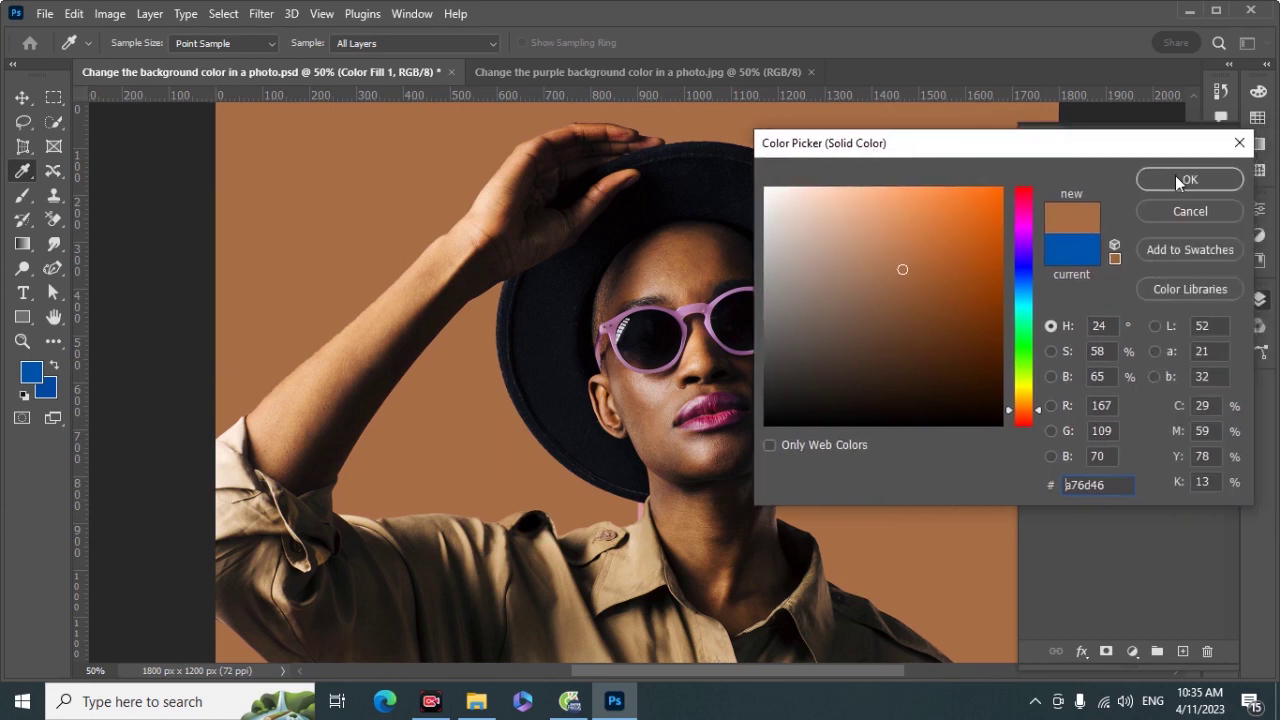
pyautogui.click(1172, 177)
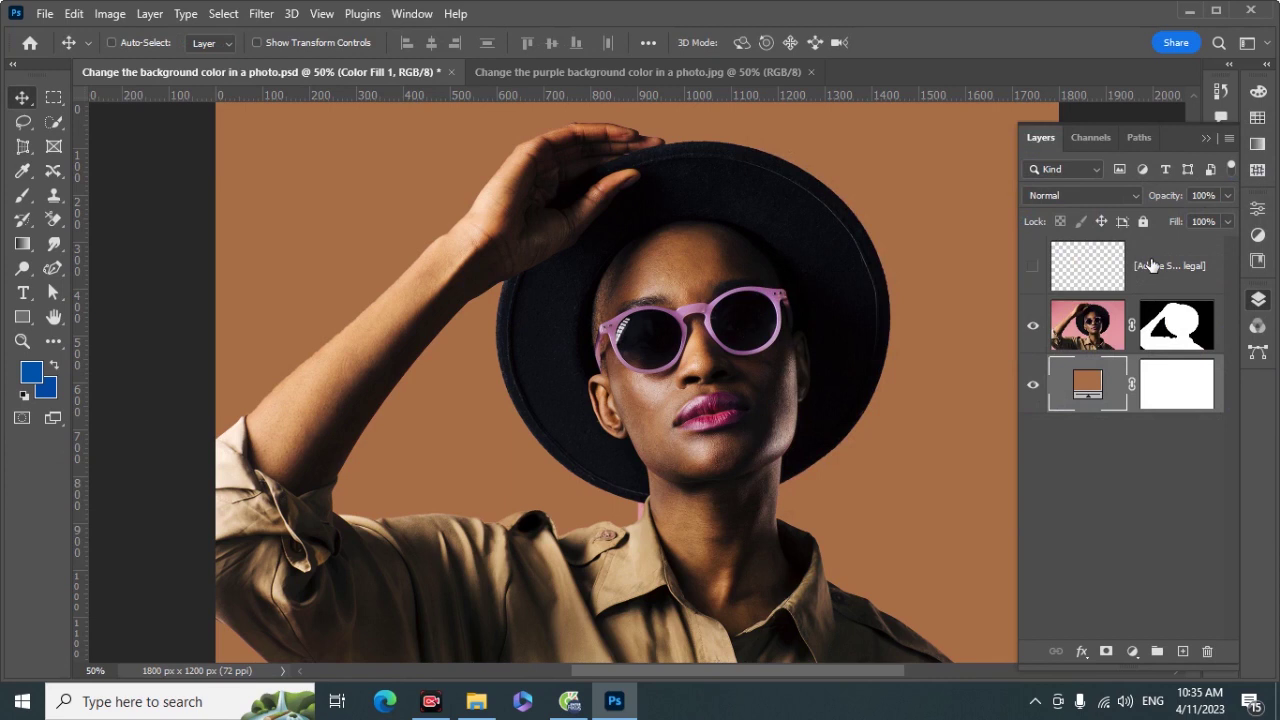
pyautogui.click(1038, 703)
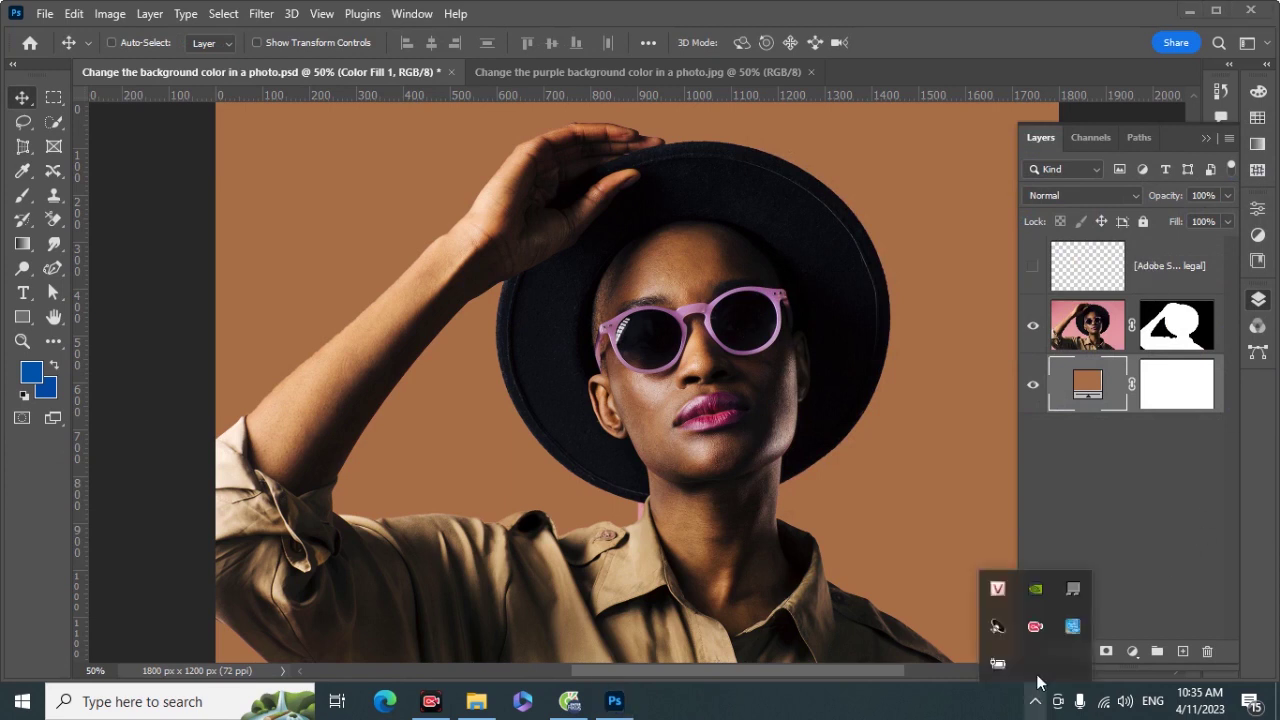